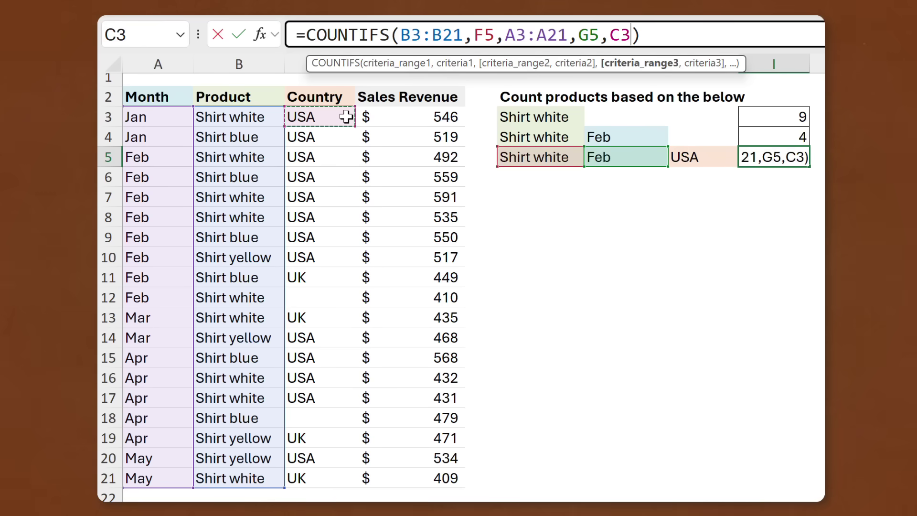
- Complete the COUNTIFS formula in I5 with the country range C3:C21 and the criterion in H5
left_click_drag(350, 117, 339, 476)
type(",")
left_click(689, 161)
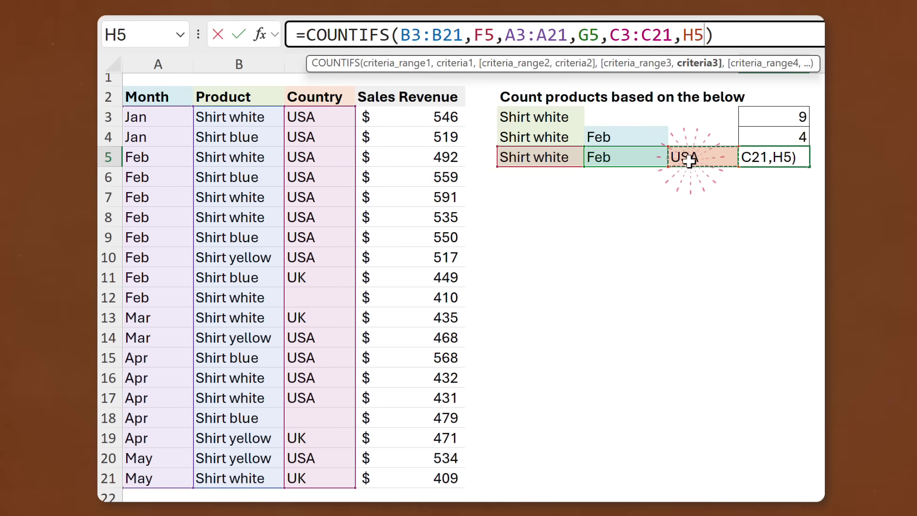
key("Return")
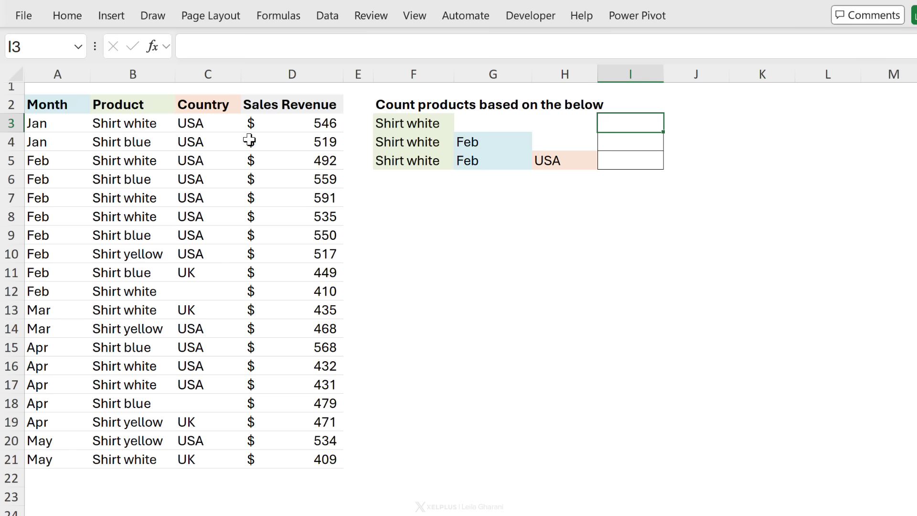
left_click(147, 123)
left_click(139, 160)
left_click(141, 197)
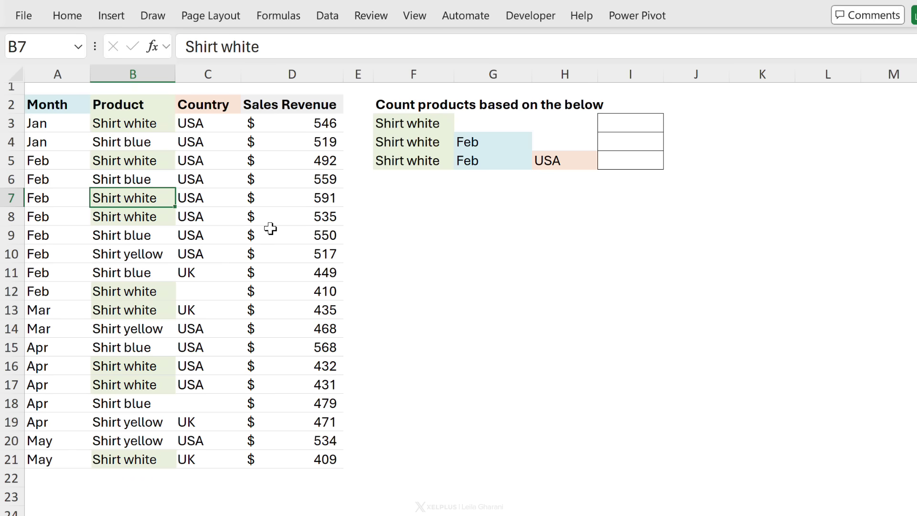
- Start a COUNTIFS formula in I3 with the product range B3:B21 and the criterion in F3
left_click(619, 126)
type("=c")
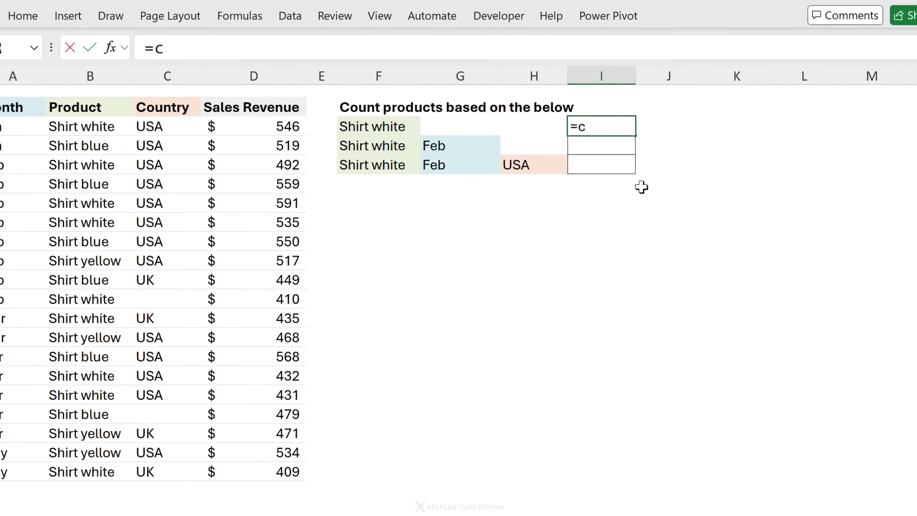
type("ountif")
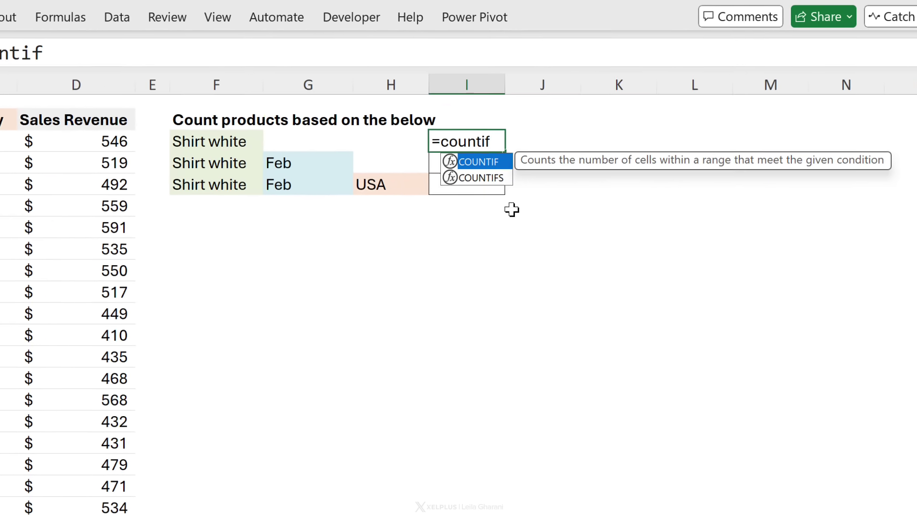
left_click(499, 179)
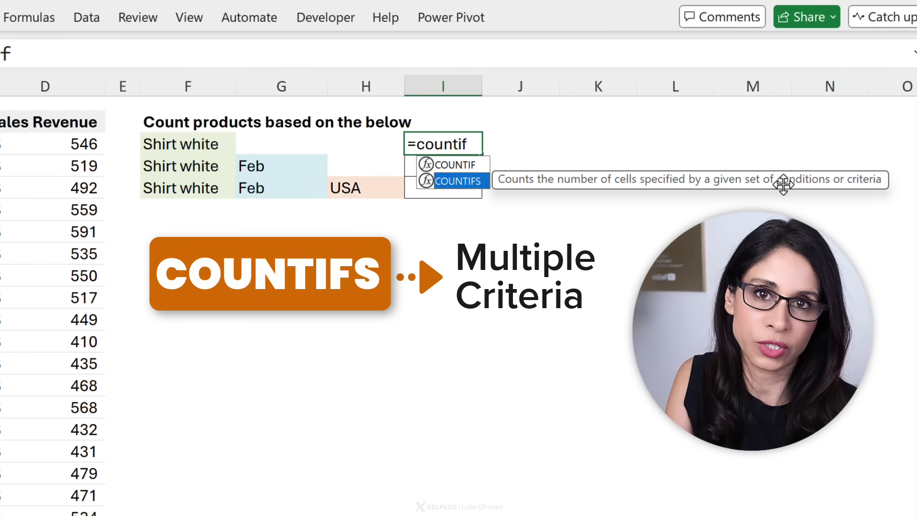
left_click(461, 167)
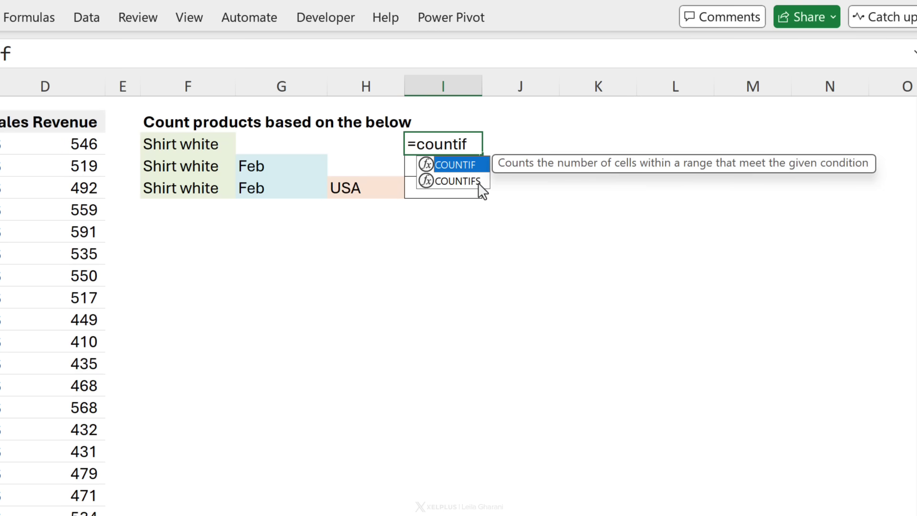
left_click(471, 181)
double_click(468, 181)
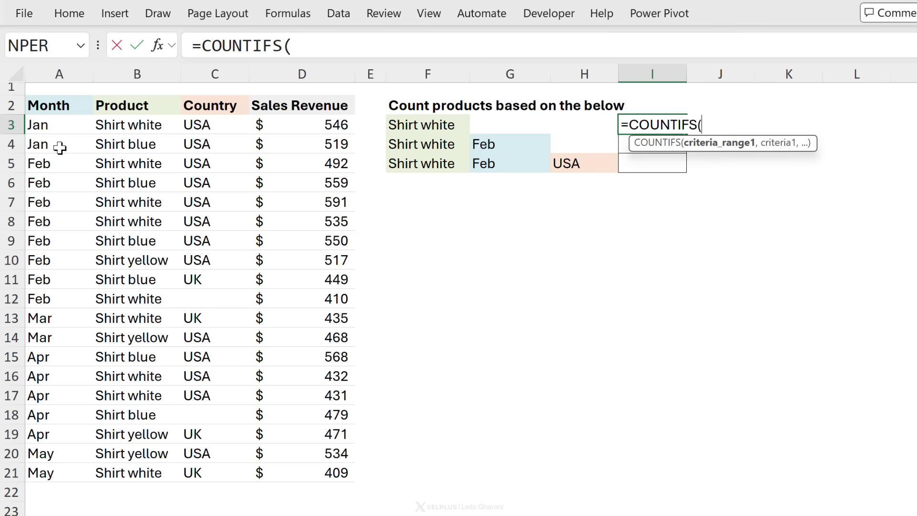
left_click_drag(120, 128, 143, 466)
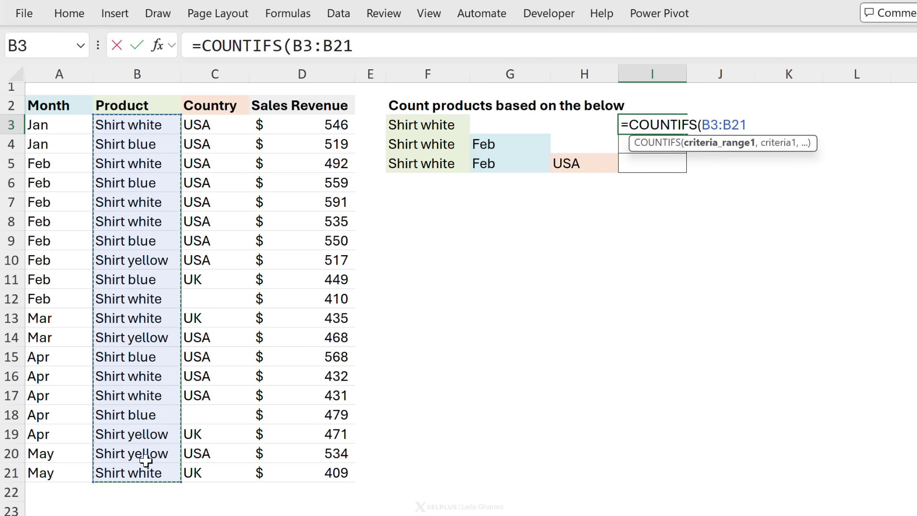
type(",")
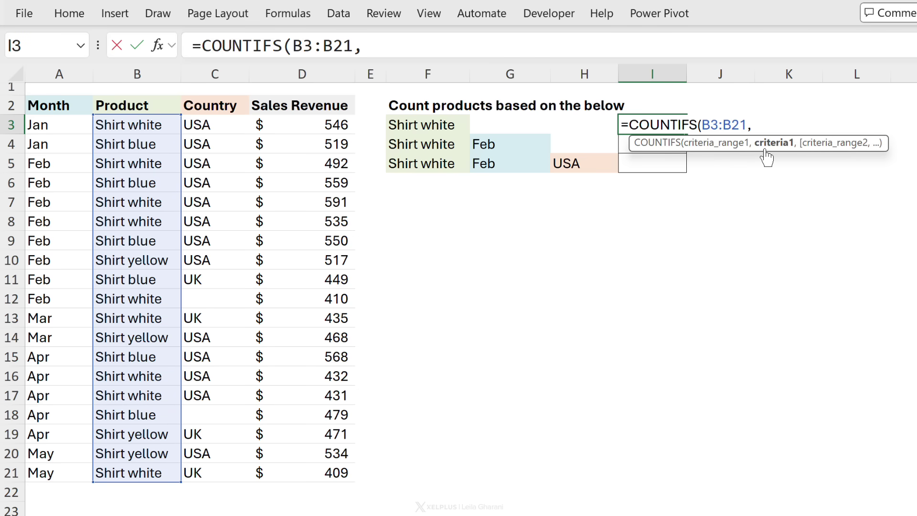
left_click(433, 128)
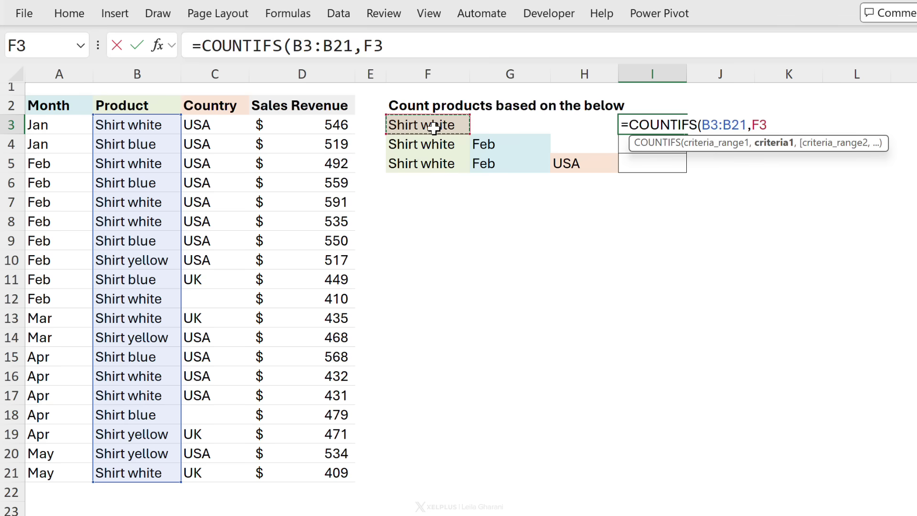
- Replace the F3 criterion in the I3 formula with the text "shirt white" and complete the formula
left_click_drag(391, 44, 364, 46)
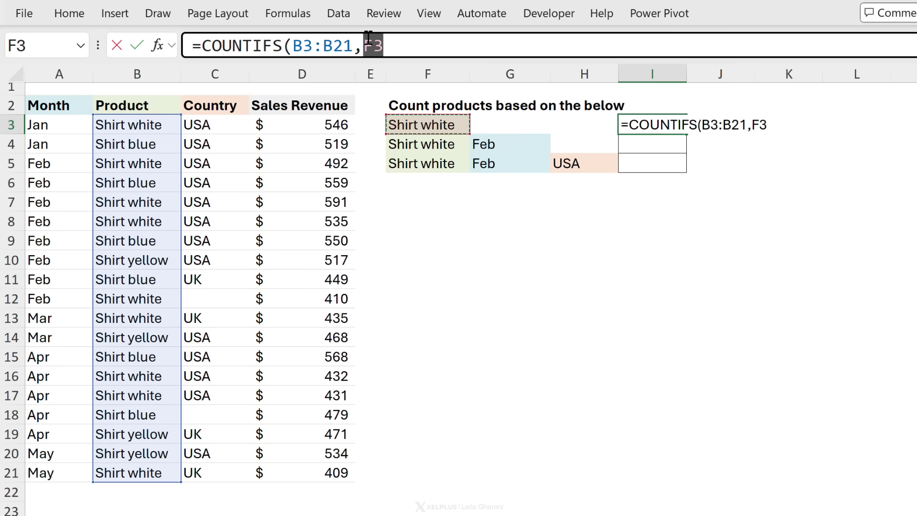
type("\"shirt")
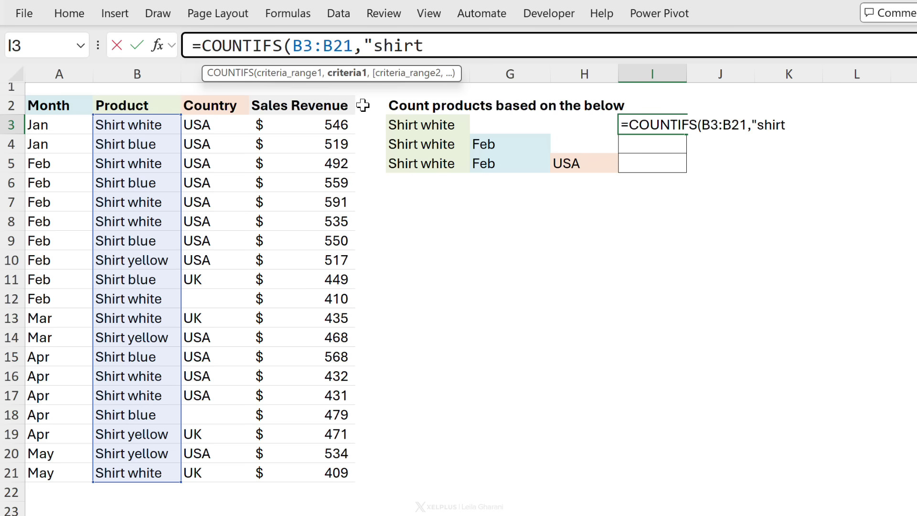
type(" white\"")
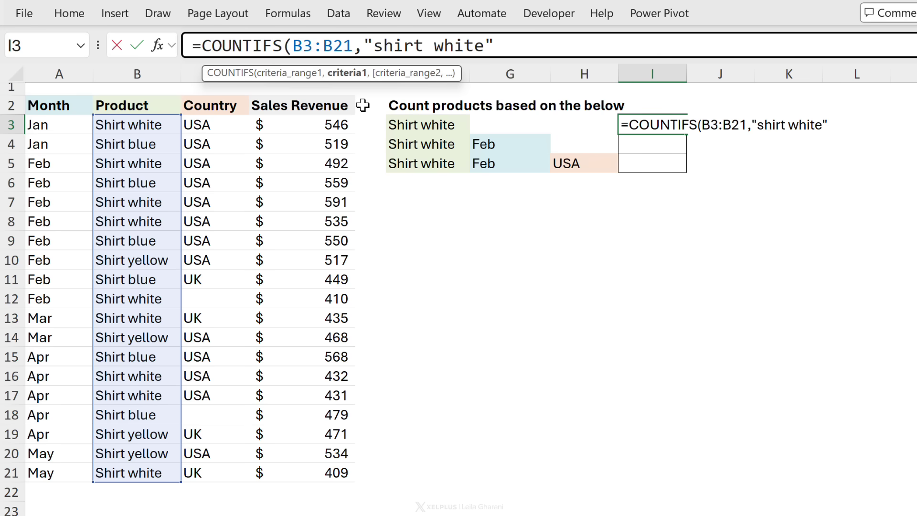
type(")")
key("Return")
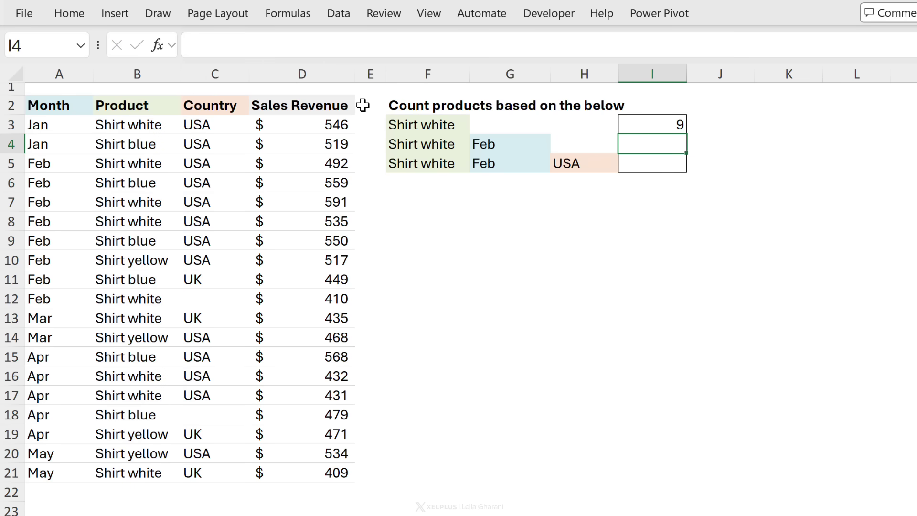
left_click(387, 126)
left_click(126, 122)
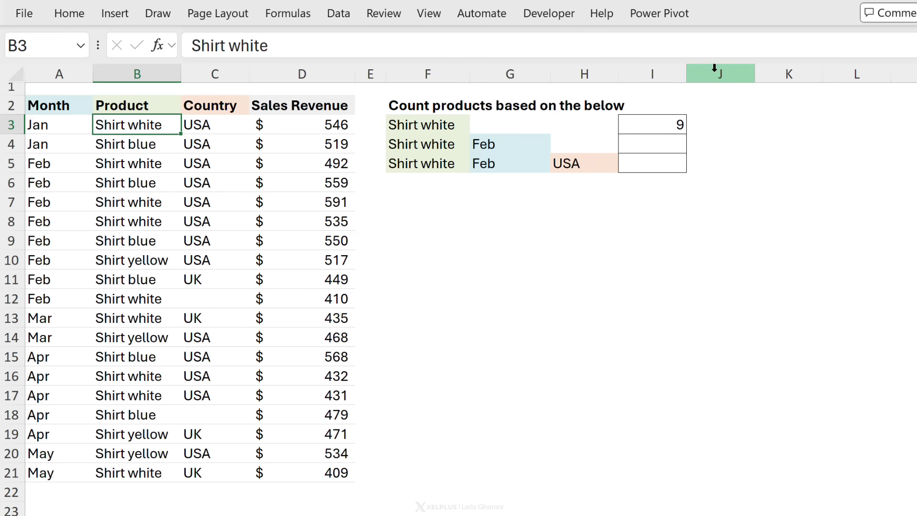
- Replace the typed text criterion in the I3 COUNTIFS formula with a reference to F3
left_click(640, 124)
left_click_drag(494, 45, 364, 36)
key("Delete")
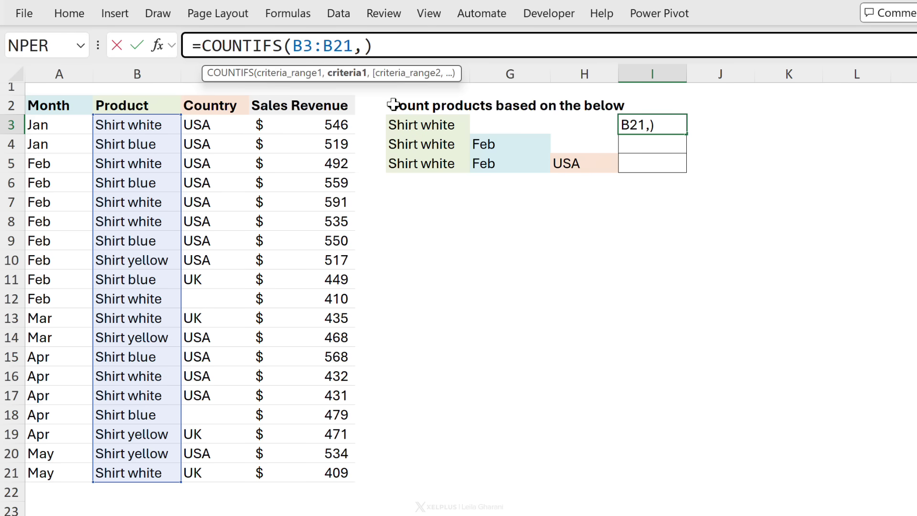
left_click(423, 123)
key("Return")
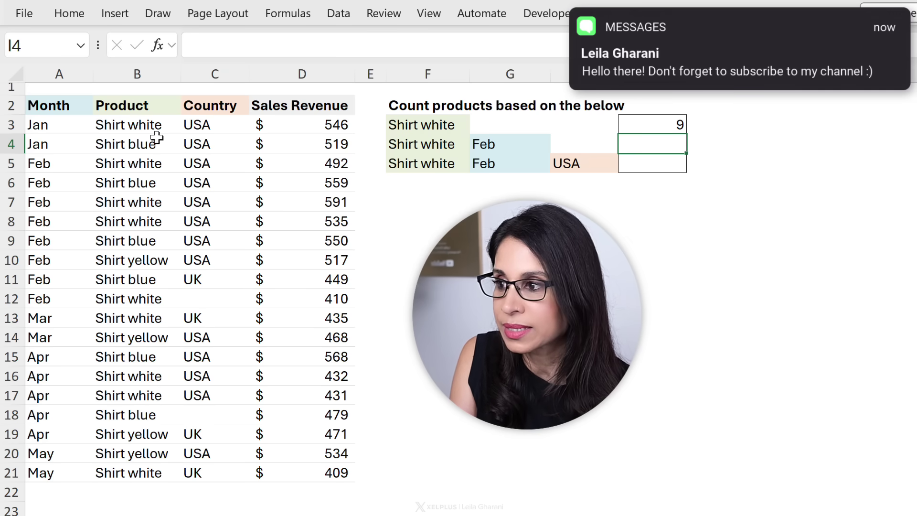
- Start a COUNTIFS formula in I4 with the product range B3:B21 and the criterion in F4
left_click_drag(129, 124, 119, 471)
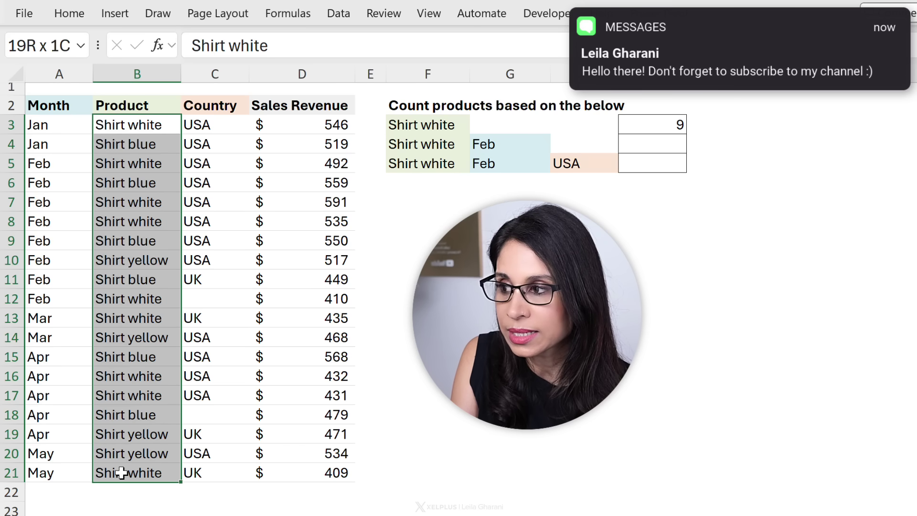
left_click(98, 203)
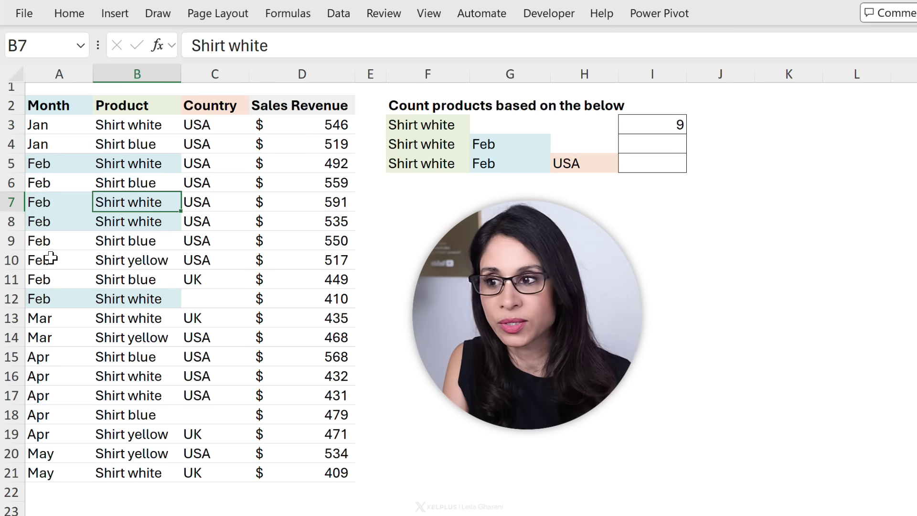
left_click(625, 141)
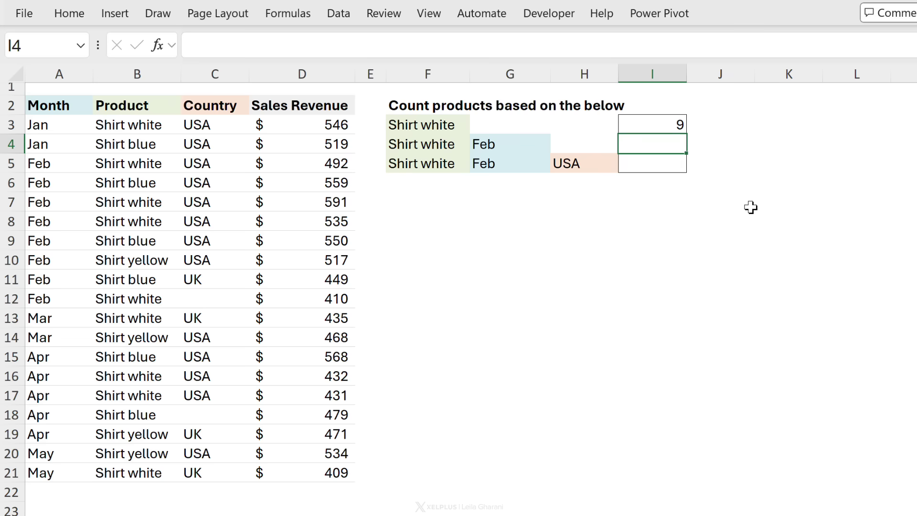
type("=countifs")
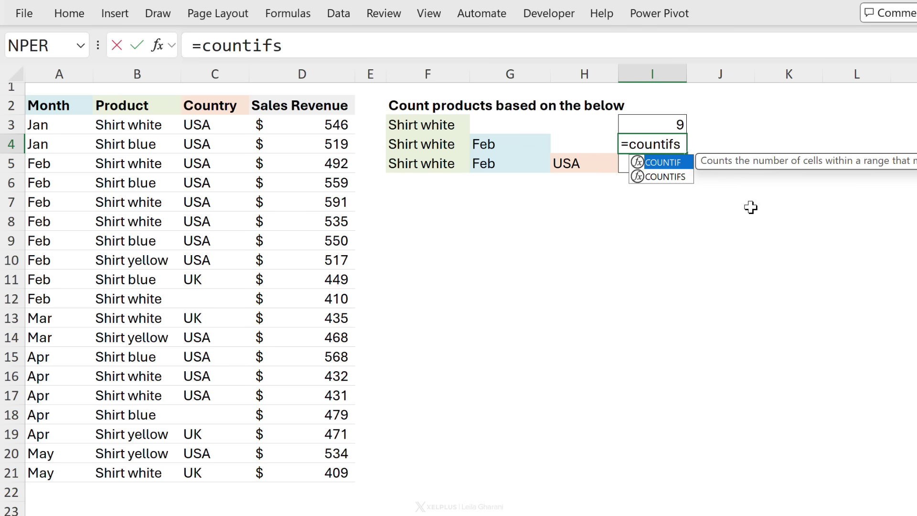
type("(")
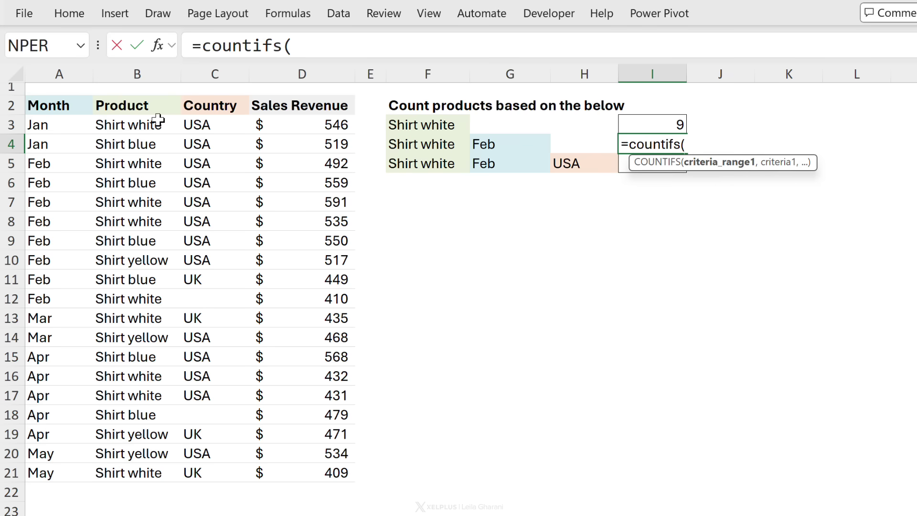
left_click_drag(158, 119, 139, 468)
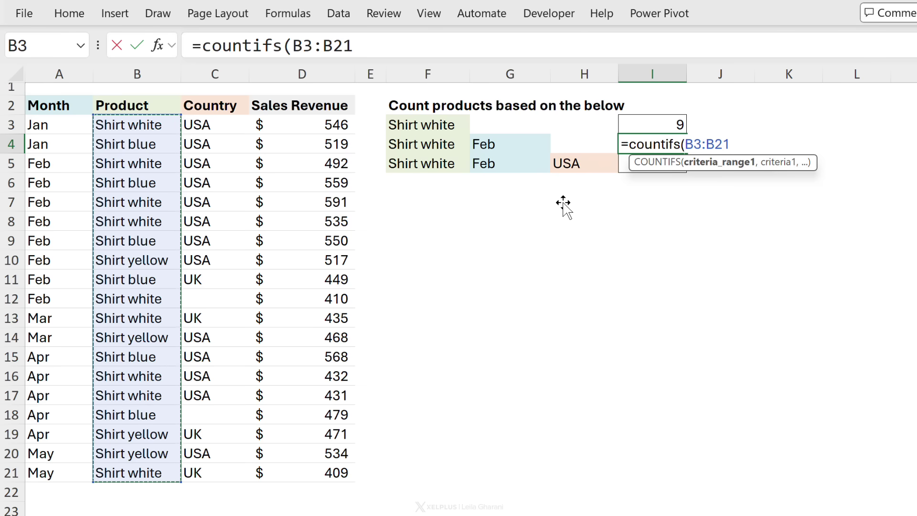
type(",")
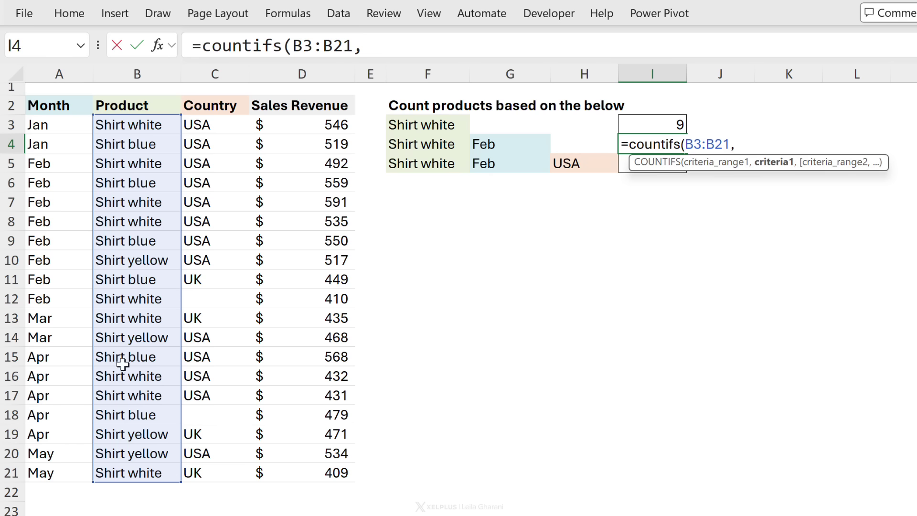
left_click(433, 143)
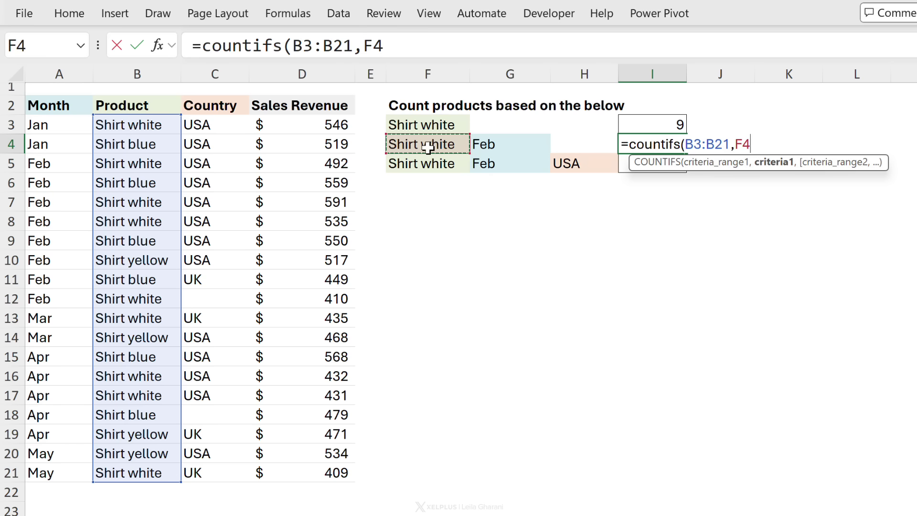
- Add the month range A3:A21 with the criterion in G4 to the I4 formula and complete it
type(",")
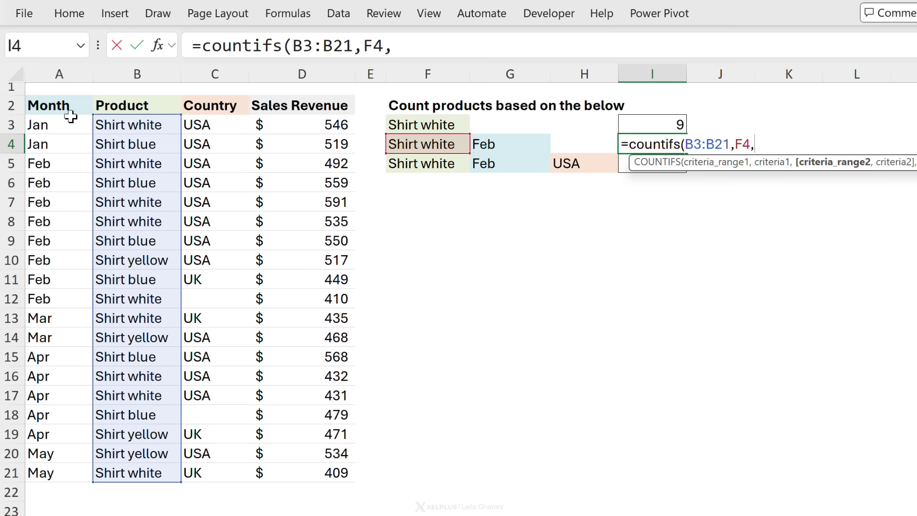
left_click_drag(55, 122, 57, 482)
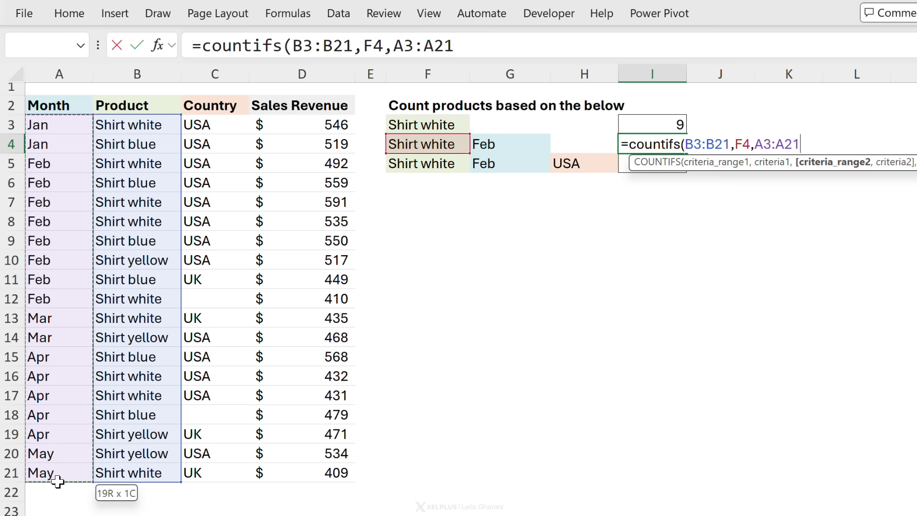
type(",")
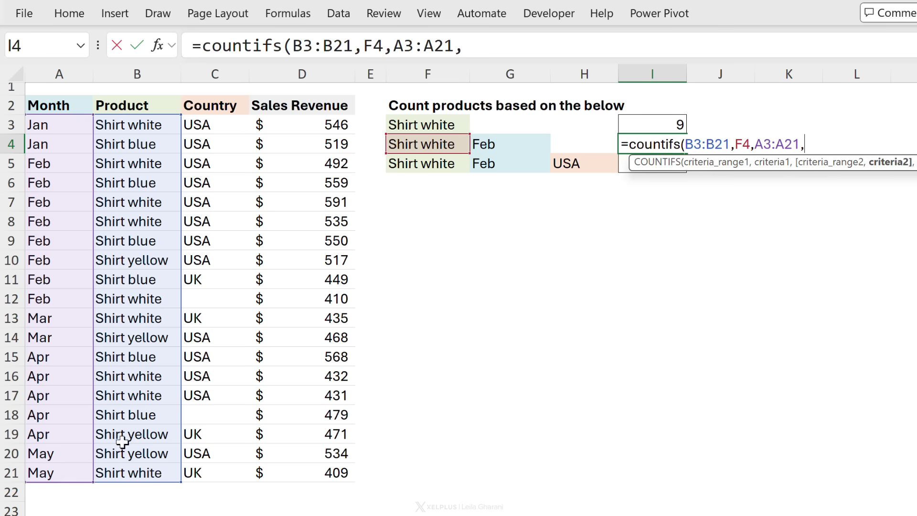
left_click(494, 148)
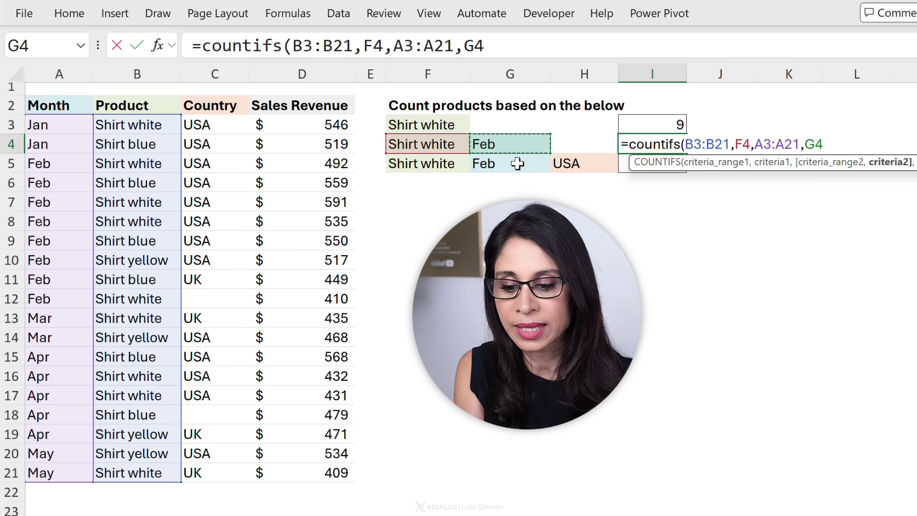
type(")")
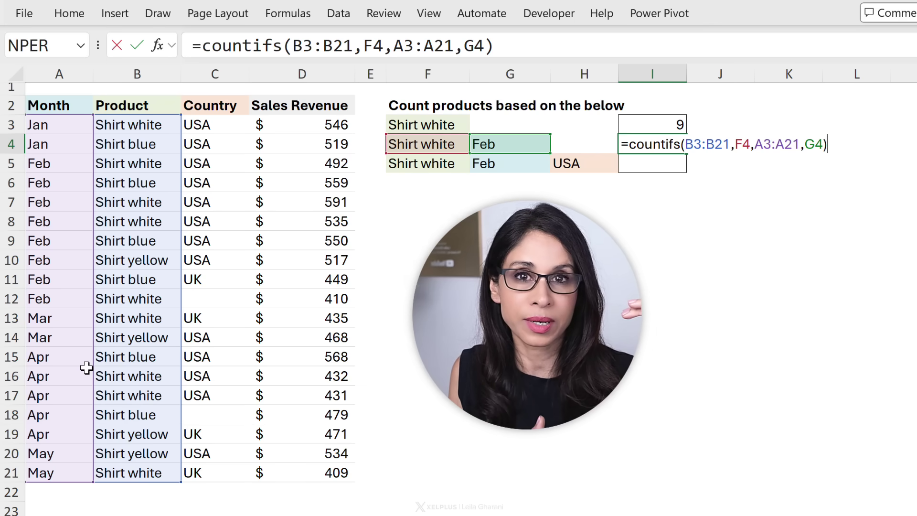
key("Return")
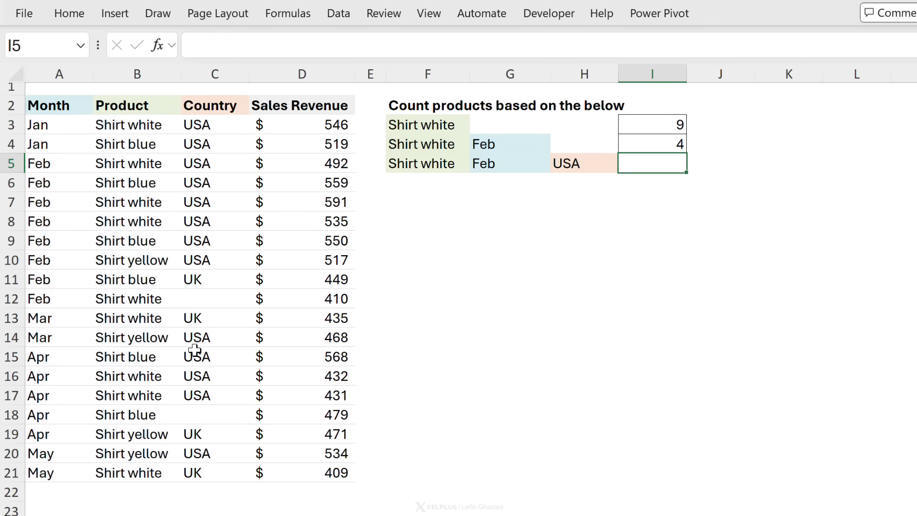
left_click(638, 143)
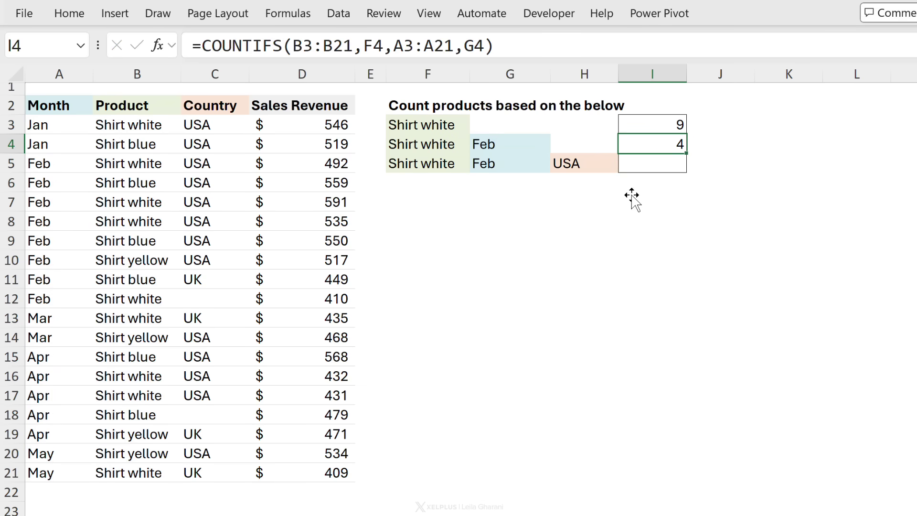
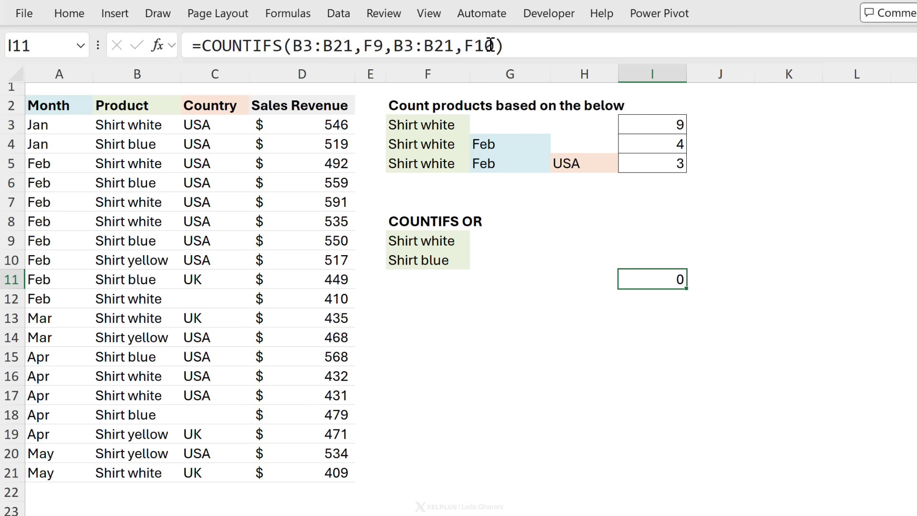
- Remove the second criteria range and the F10 criterion from the COUNTIFS formula in I11
left_click_drag(494, 46, 396, 48)
key("BackSpace")
key("BackSpace")
left_click(422, 44)
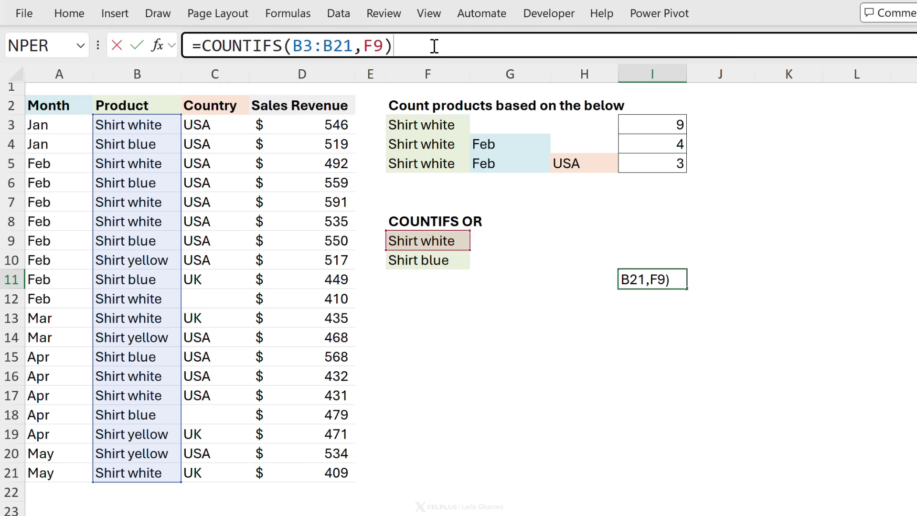
- Add a second COUNTIFS over B3:B21 with the criterion in F10 to the I11 formula with a plus sign and complete it
type("+countifs")
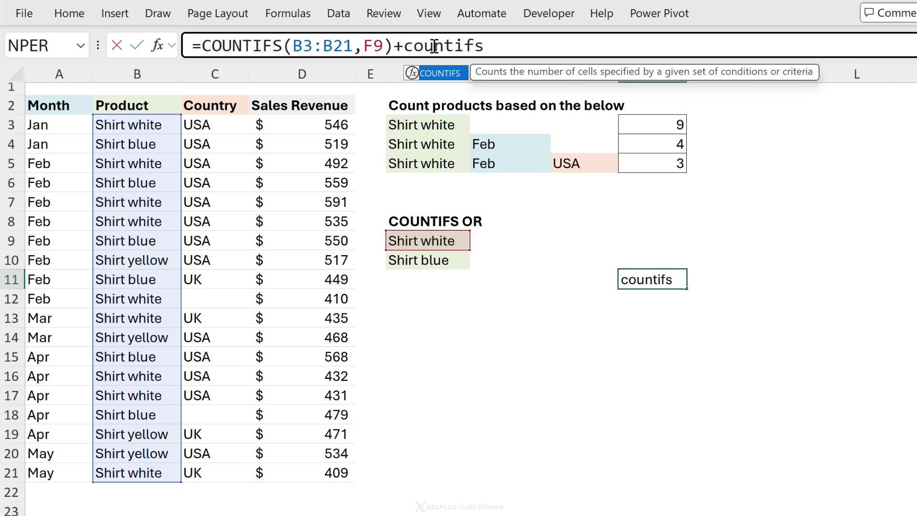
type("(")
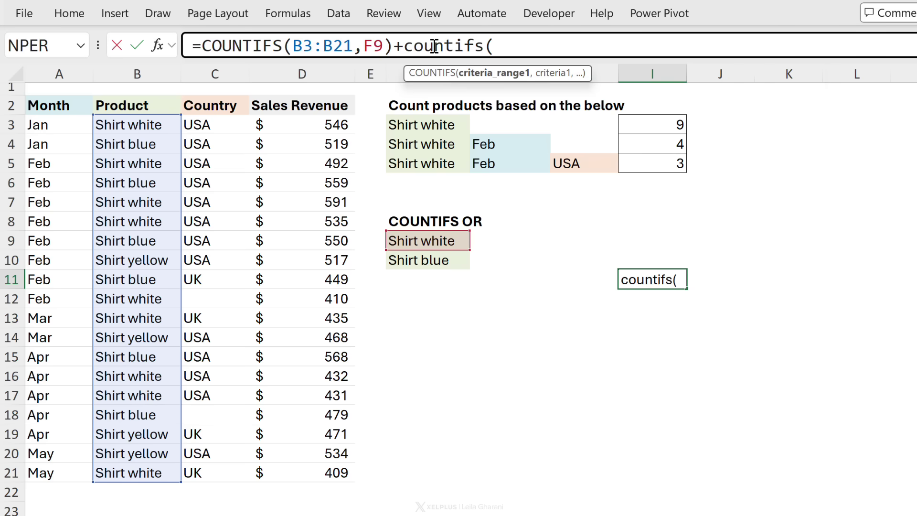
left_click_drag(129, 125, 116, 470)
type(",")
left_click(441, 261)
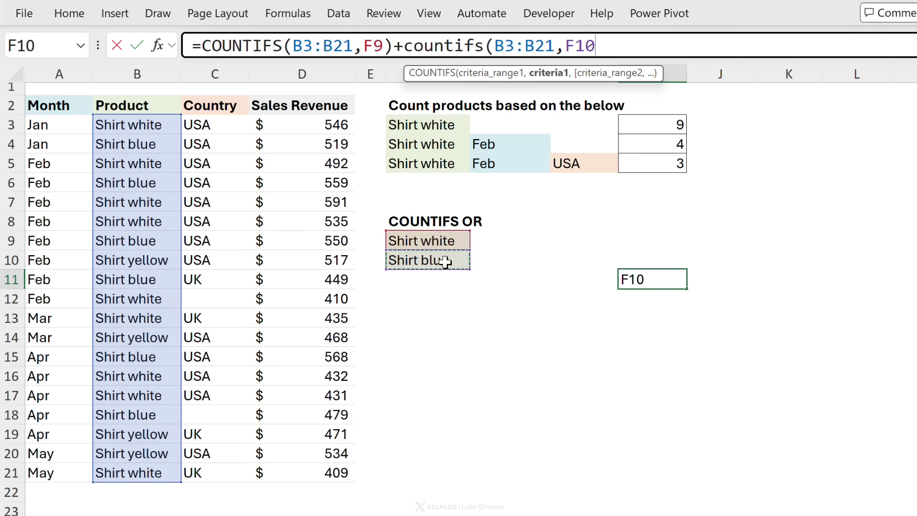
type(")")
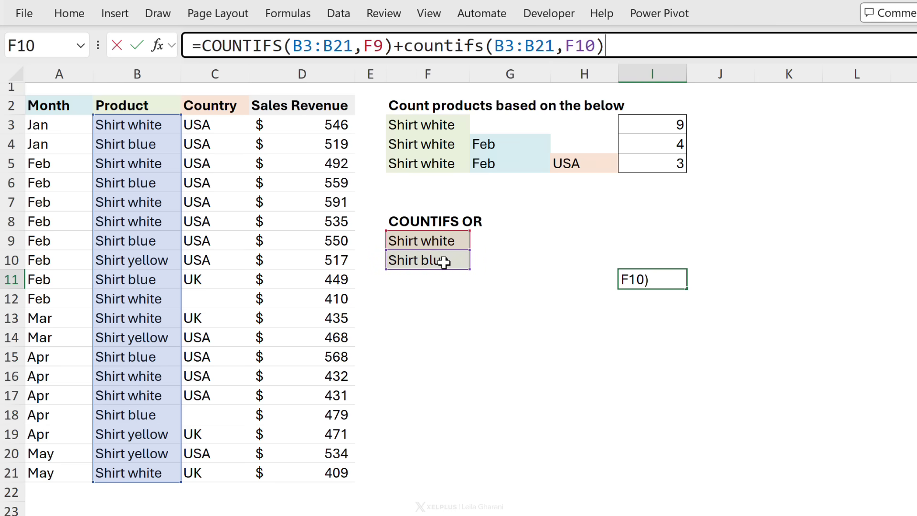
key("ctrl+Return")
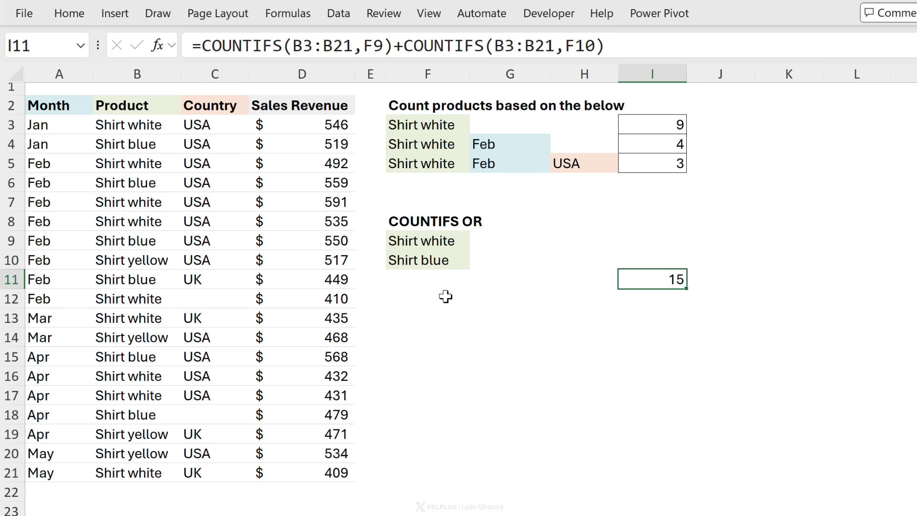
- Reduce the I11 formula to a single COUNTIFS over B3:B21 with the criteria range F9:F10
left_click_drag(613, 45, 365, 38)
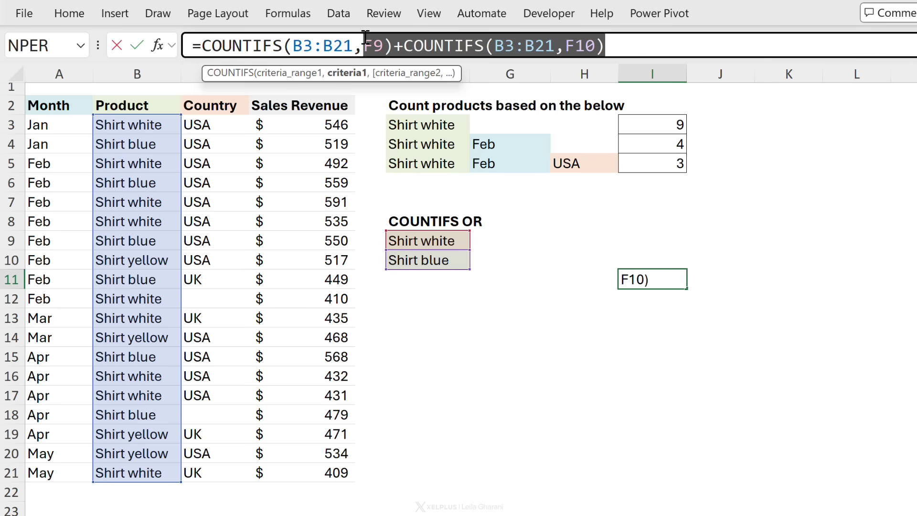
key("BackSpace")
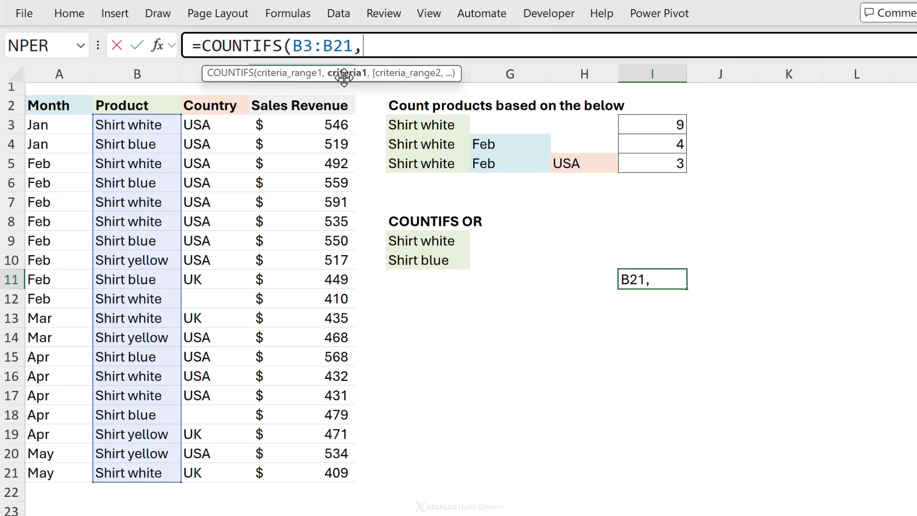
left_click_drag(413, 238, 416, 254)
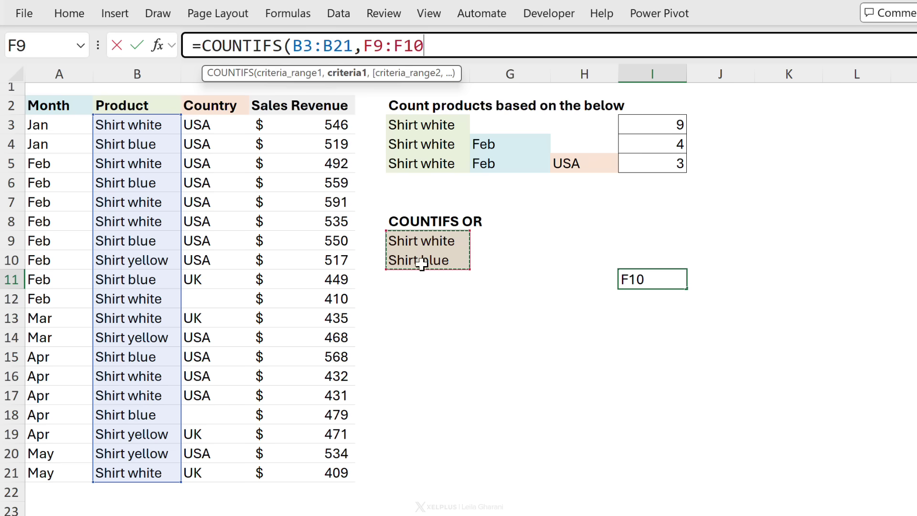
type(")")
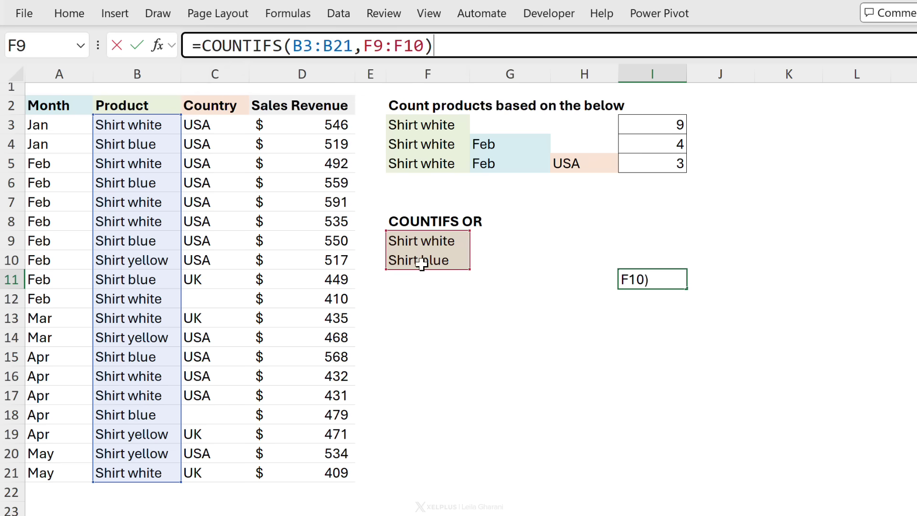
- Wrap the COUNTIFS in I11 in a SUM function and complete the formula
left_click(203, 50)
type("sum(")
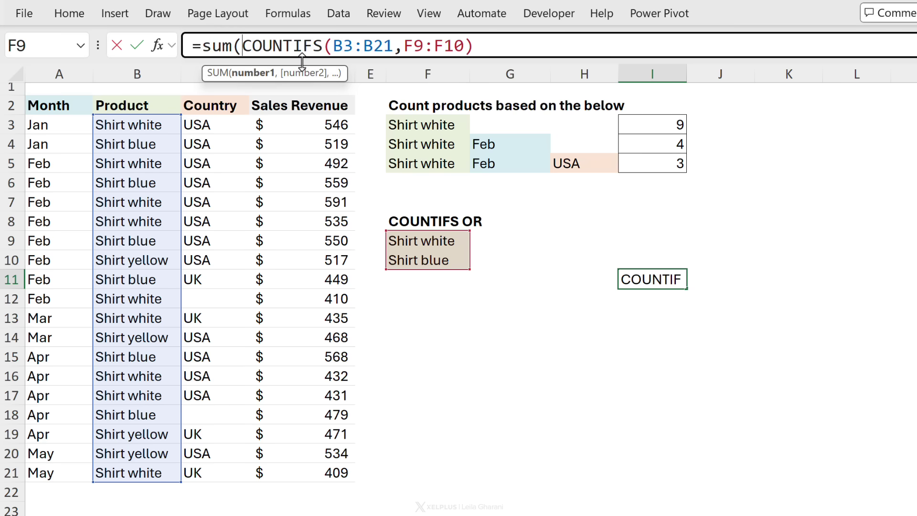
left_click(517, 43)
type(")")
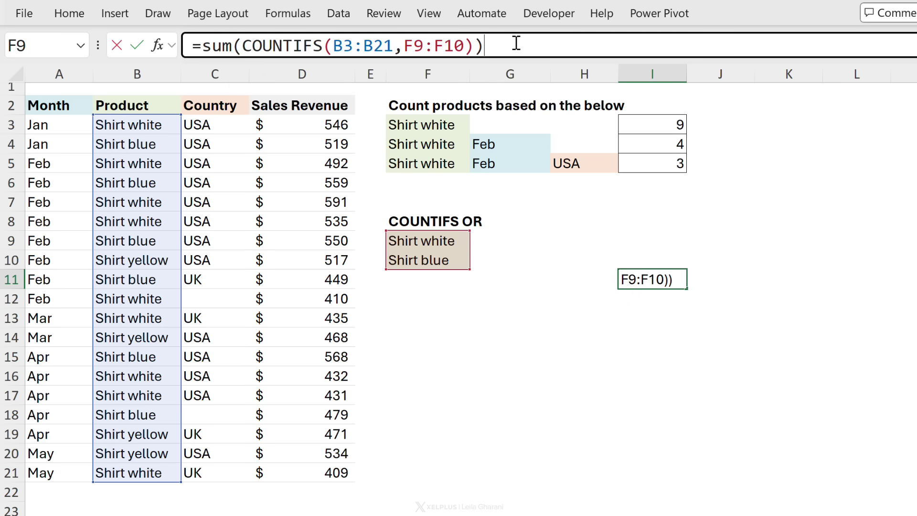
key("Return")
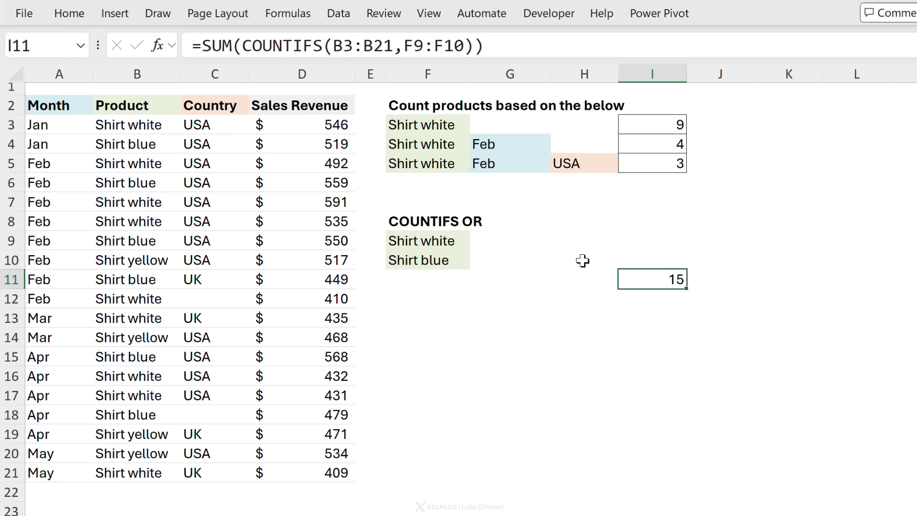
left_click(521, 46)
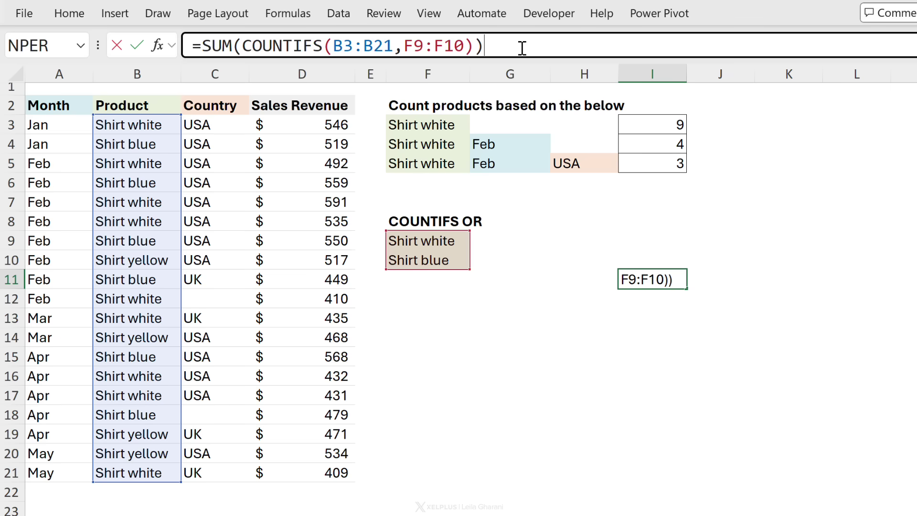
key("ctrl+shift+Return")
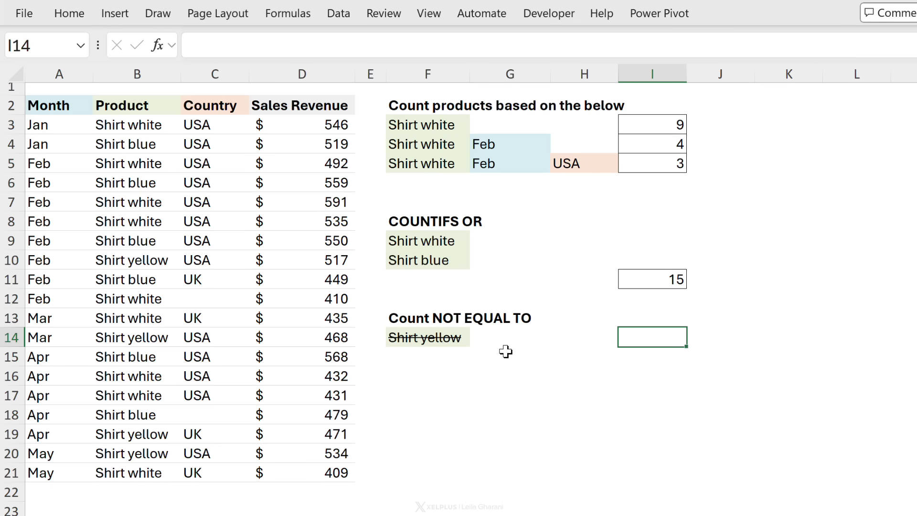
- Start a COUNTIFS formula in I14 with the product range B3:B21
type("=countifs")
key("Tab")
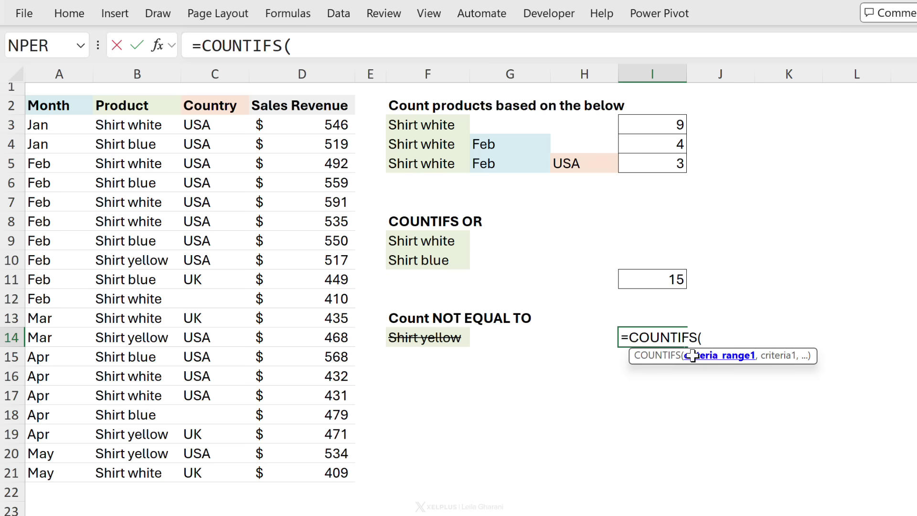
left_click_drag(152, 125, 101, 465)
type(",")
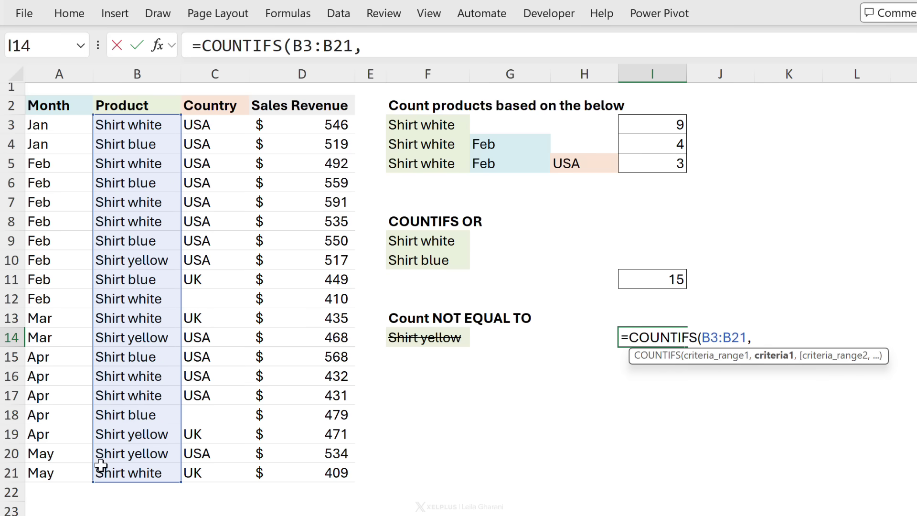
- Set the I14 formula's criterion to the text "<>shirt yellow" and complete the formula
type("<>")
left_click(364, 49)
type("\"")
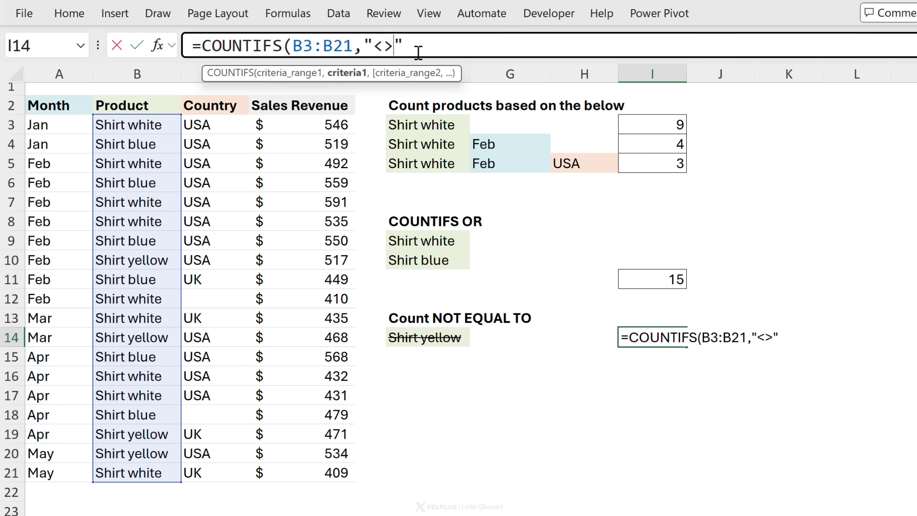
type("shirt yellow\"")
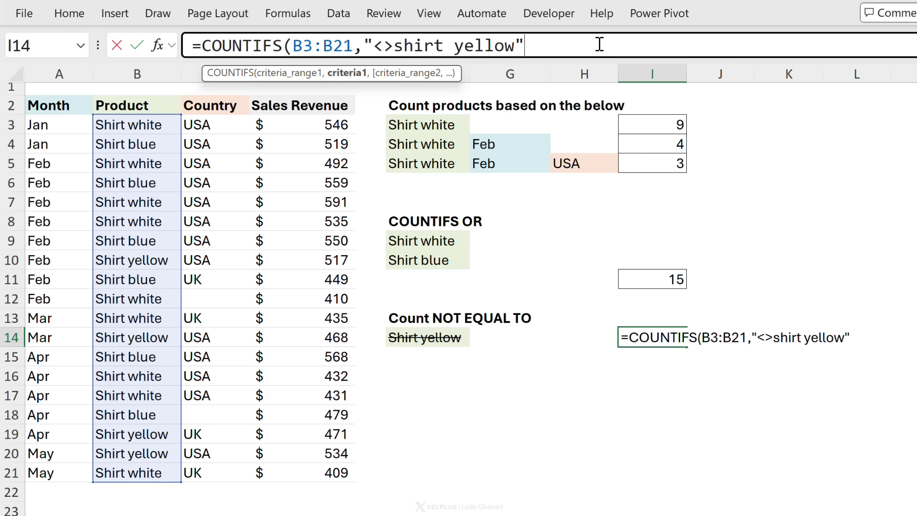
type(")")
key("ctrl+Return")
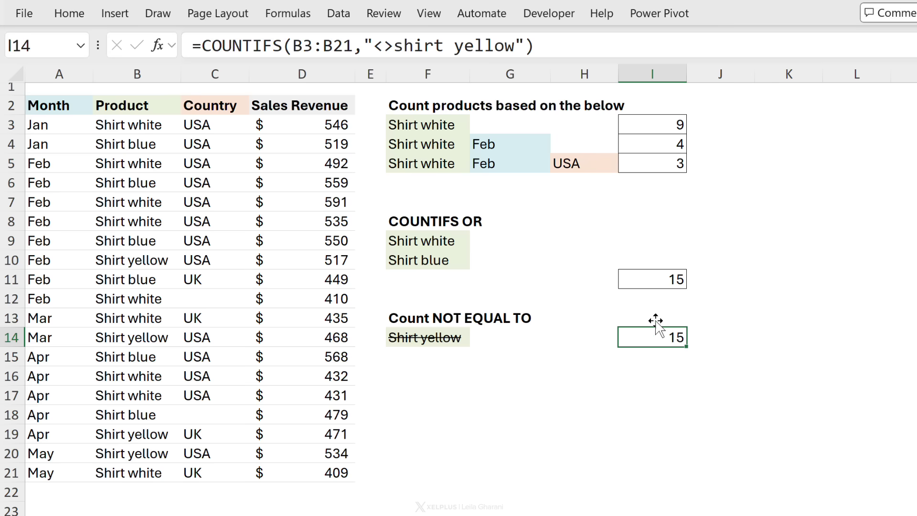
- Replace the product text in the I14 criterion with a reference, making it "<>"&F14, and complete the formula
left_click(655, 273)
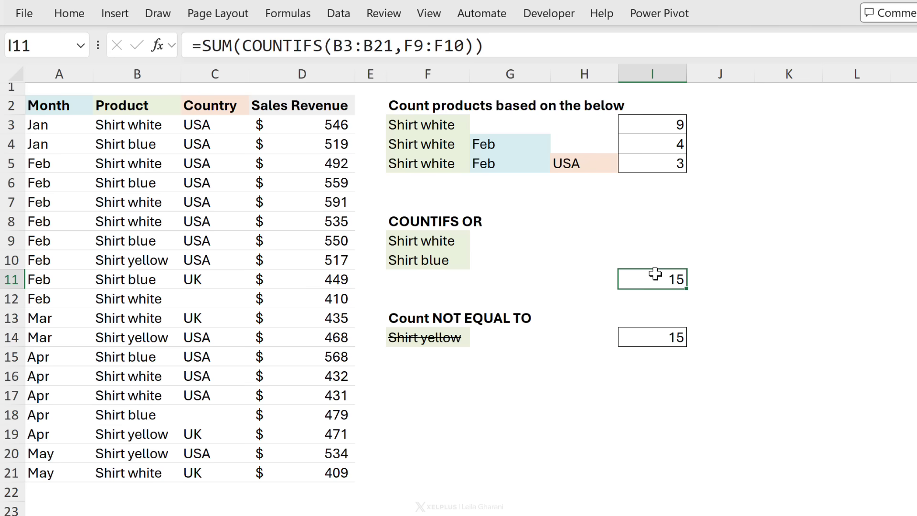
left_click(652, 339)
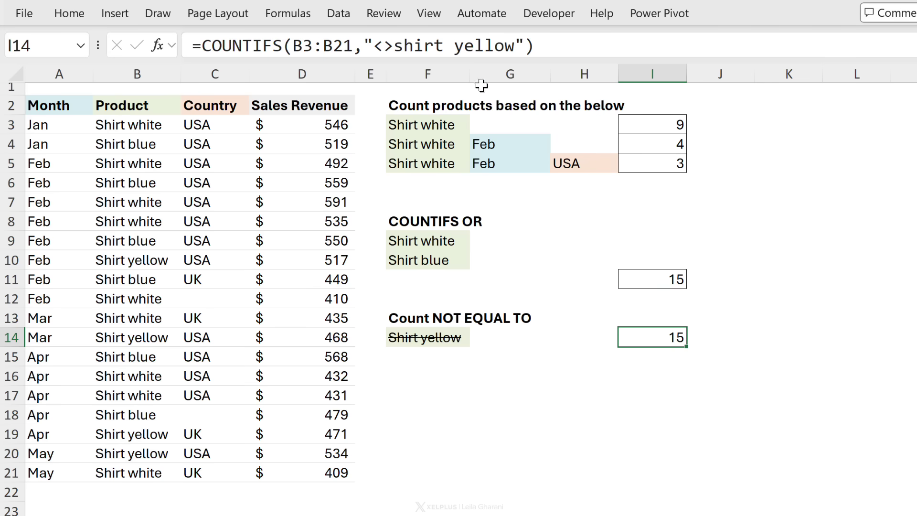
left_click(515, 46)
left_click_drag(515, 46, 393, 46)
key("BackSpace")
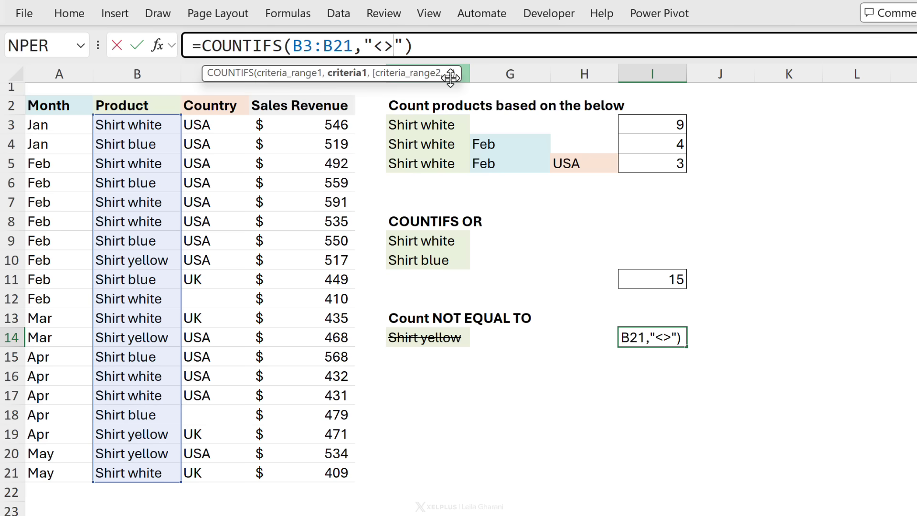
left_click_drag(403, 45, 364, 44)
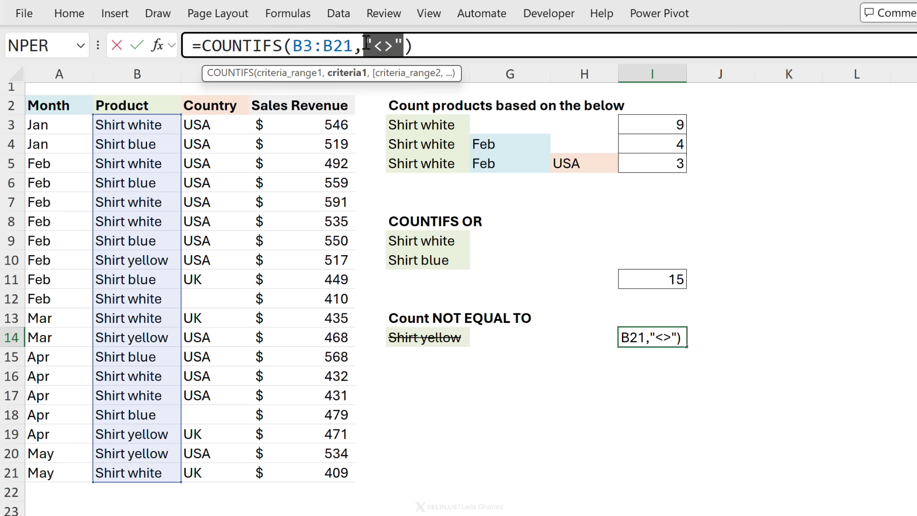
left_click(405, 45)
type("&")
left_click(428, 334)
key("ctrl+Return")
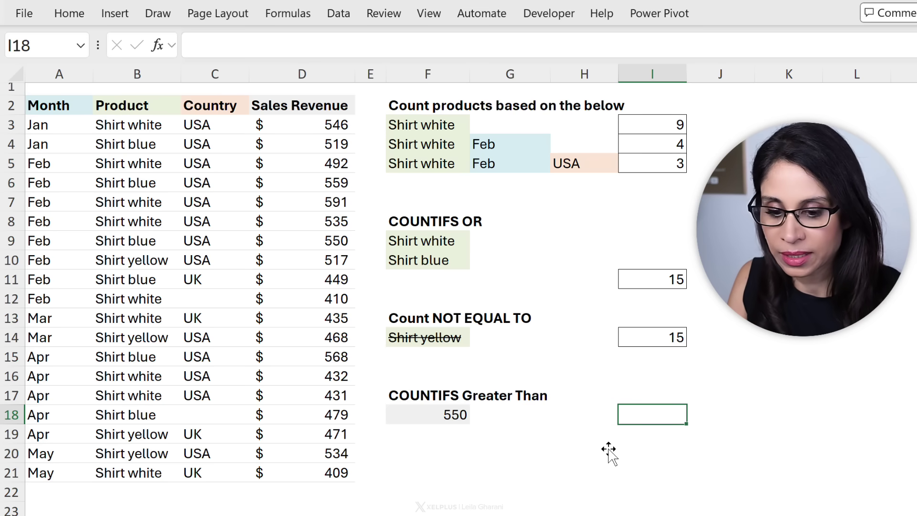
- Try to enter a COUNTIFS formula in I18 over the revenue range D3:D21 with the unquoted criterion >F18
type("=countifs")
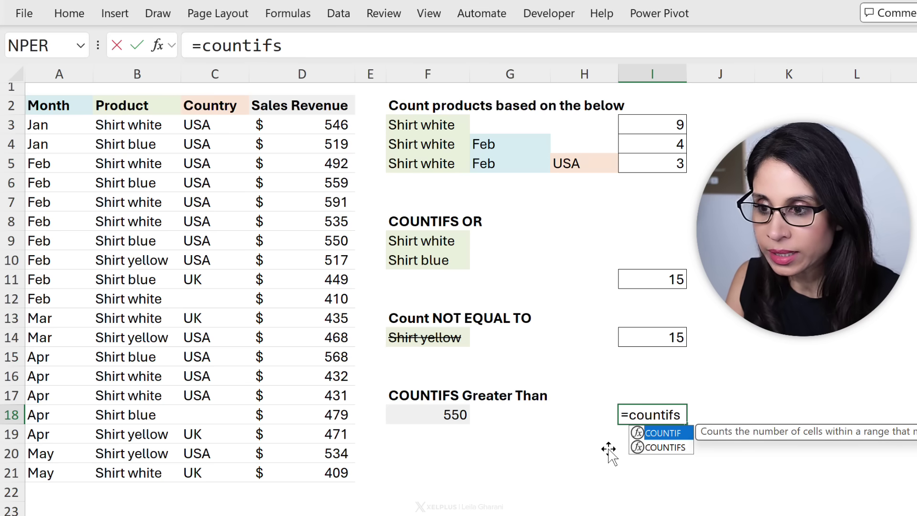
key("Tab")
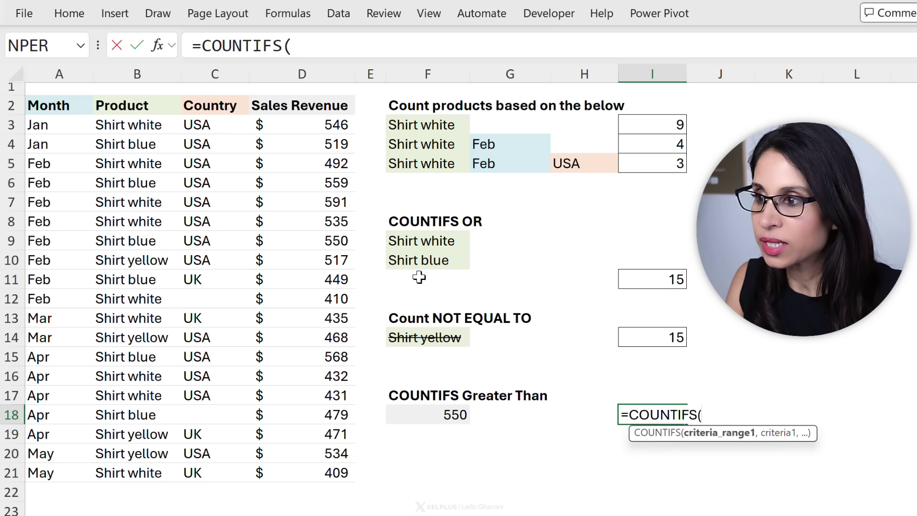
left_click_drag(299, 124, 286, 470)
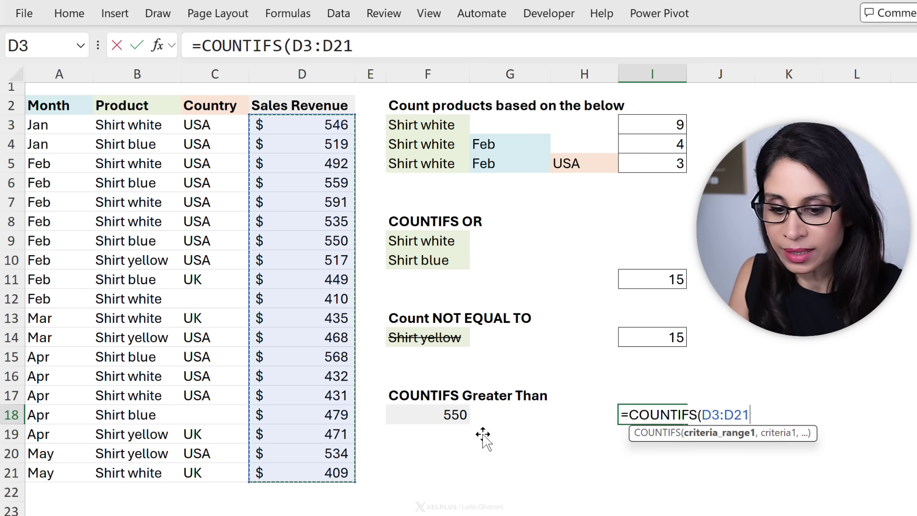
type(",>")
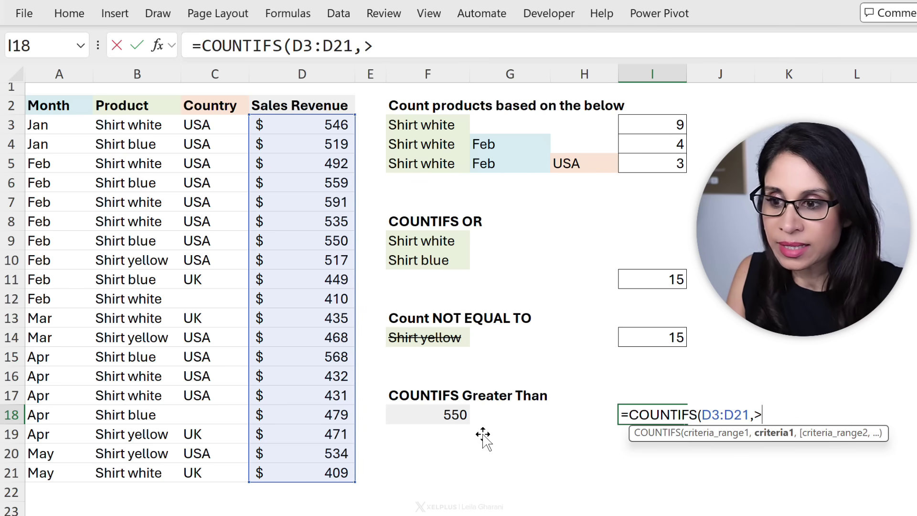
left_click(454, 414)
type(")")
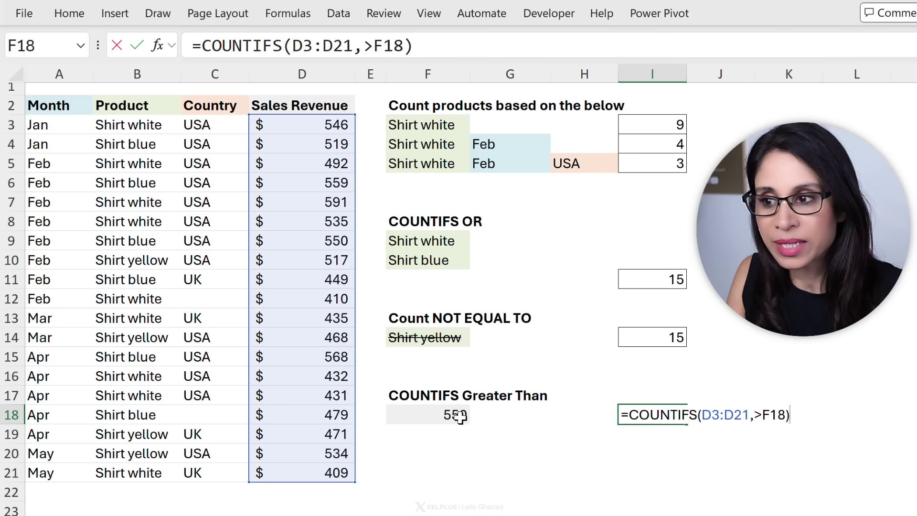
key("Return")
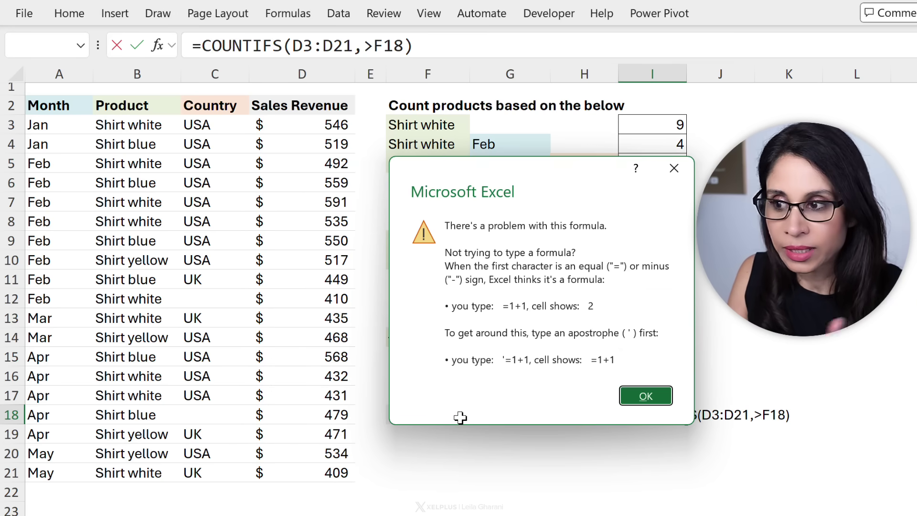
left_click(658, 398)
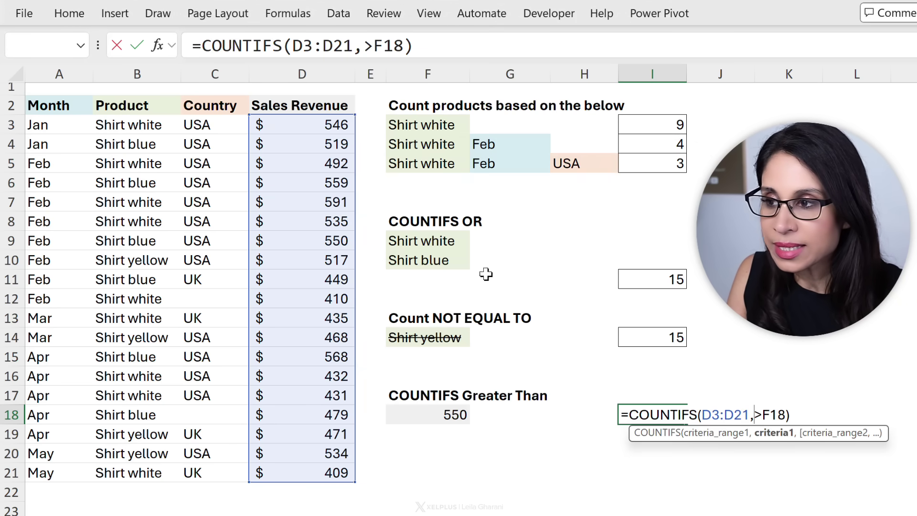
- Rewrite the I18 formula's criterion as ">"&F18, with the operator in quotes, and complete the formula
left_click(363, 47)
left_click(364, 46)
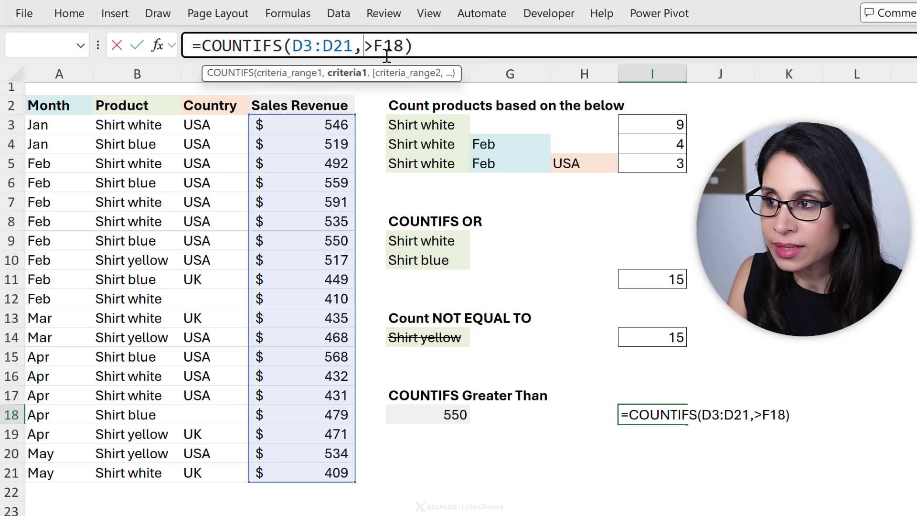
type("\">")
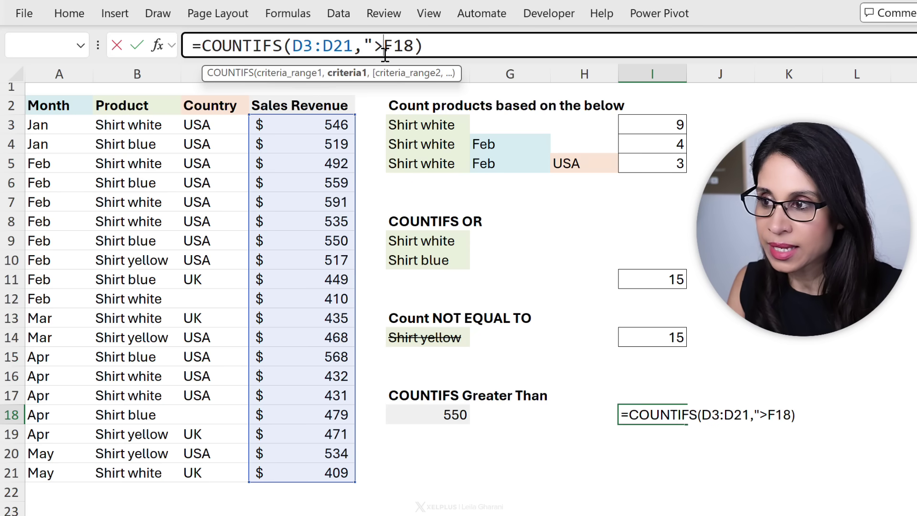
type("\"")
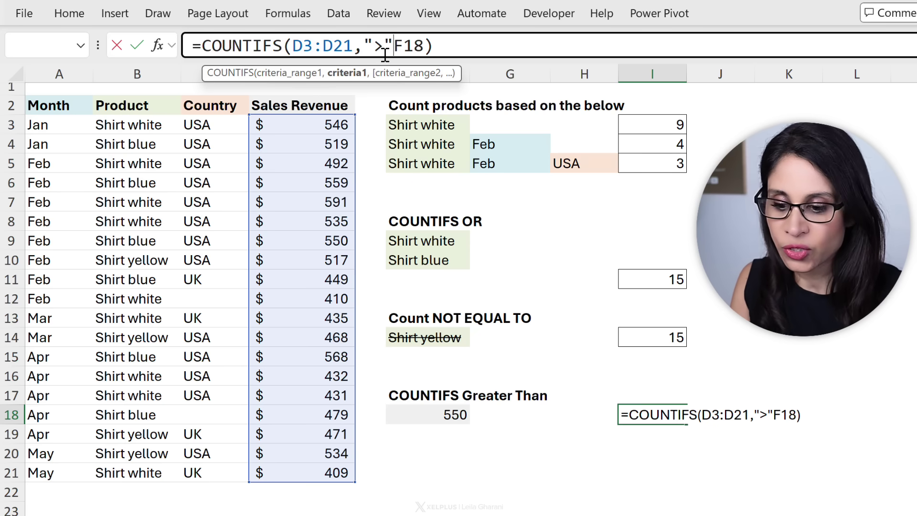
type("&")
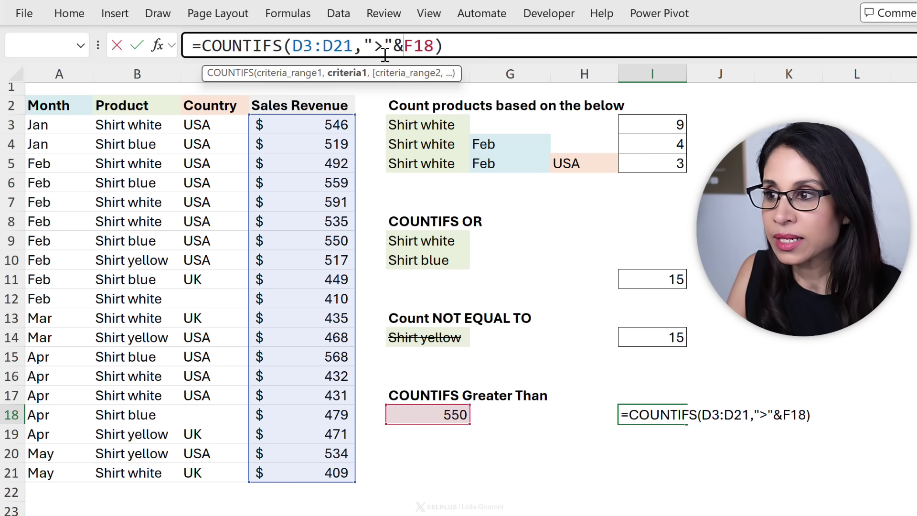
key("ctrl+Return")
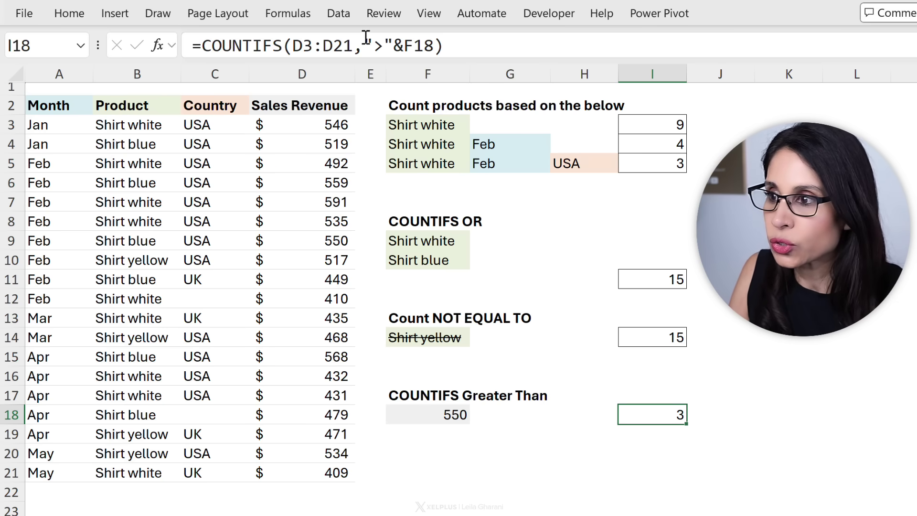
- Change the I18 criterion to greater than or equal to, making it ">="&F18, and complete the formula
left_click(381, 47)
type("=")
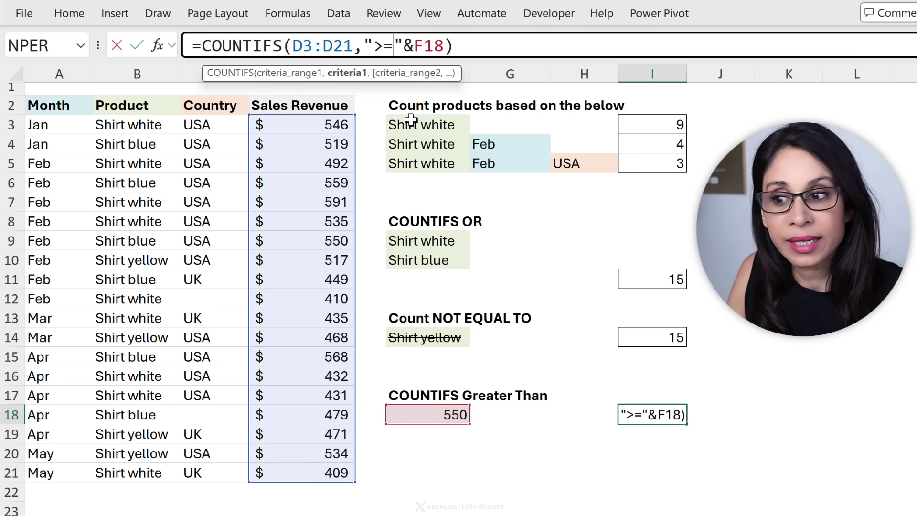
key("ctrl+Return")
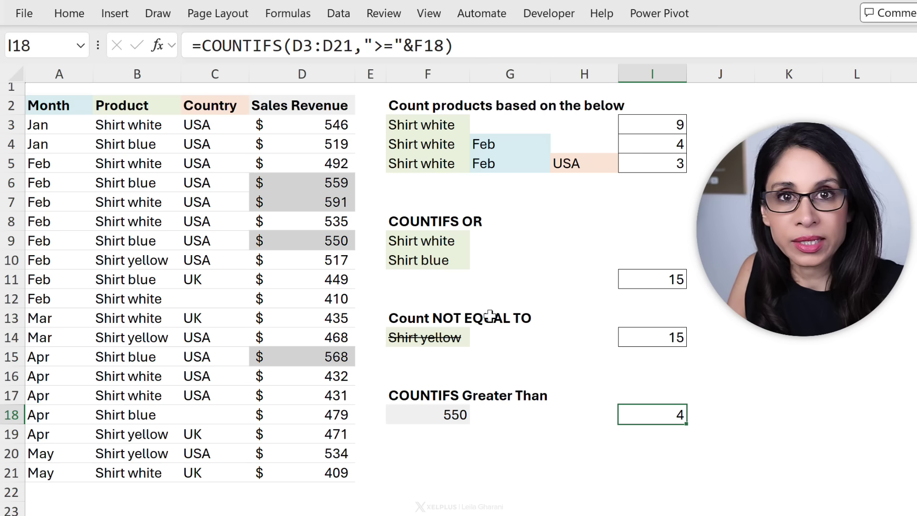
- Remove the equal sign from the I18 criterion so it reads ">"&F18, and complete the formula
left_click(393, 46)
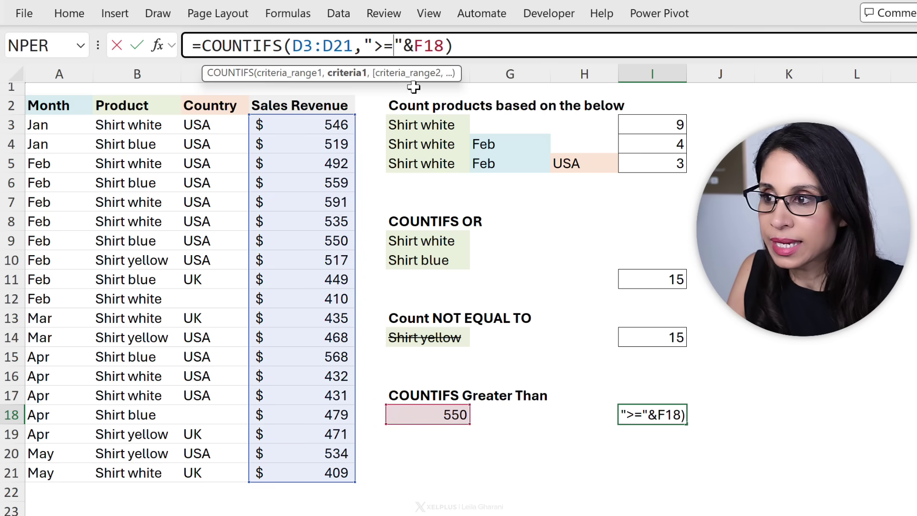
key("BackSpace")
key("ctrl+Return")
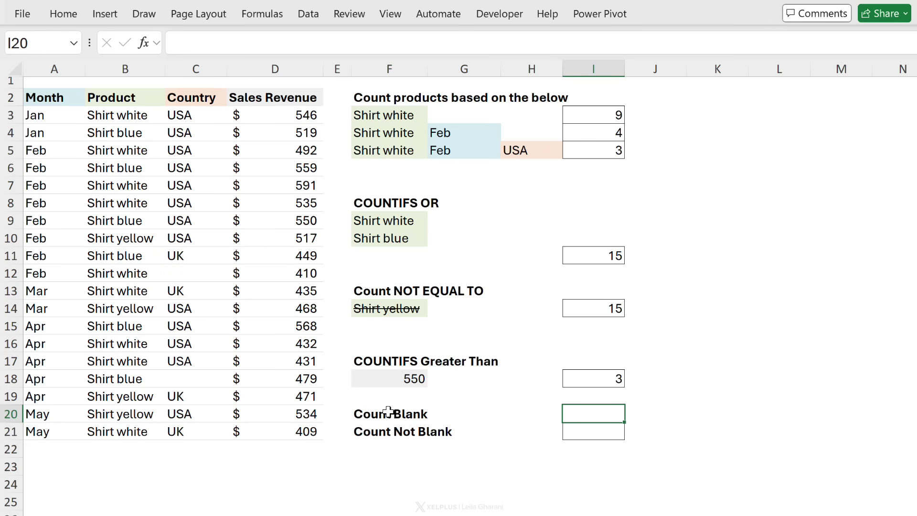
- Enter a COUNTIFS formula in I20 that counts blank countries, using range C3:C21 and criterion ""
type("countifs")
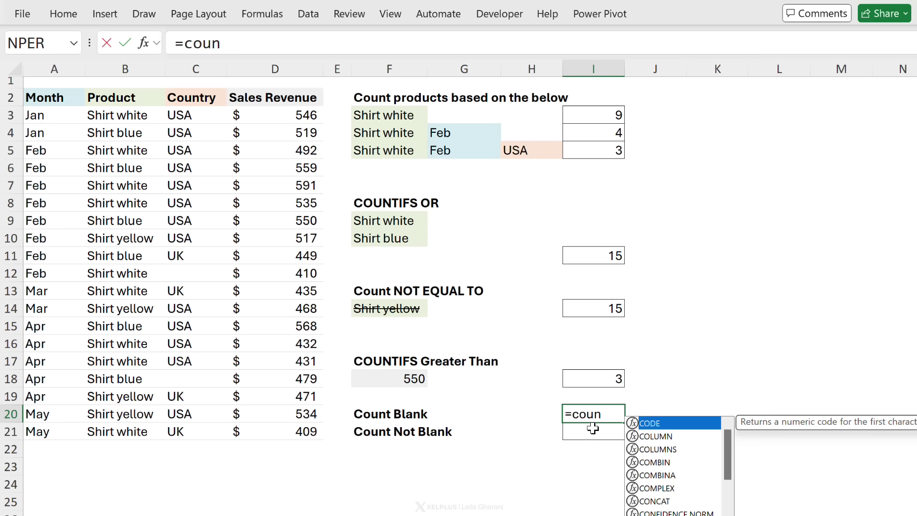
key("Tab")
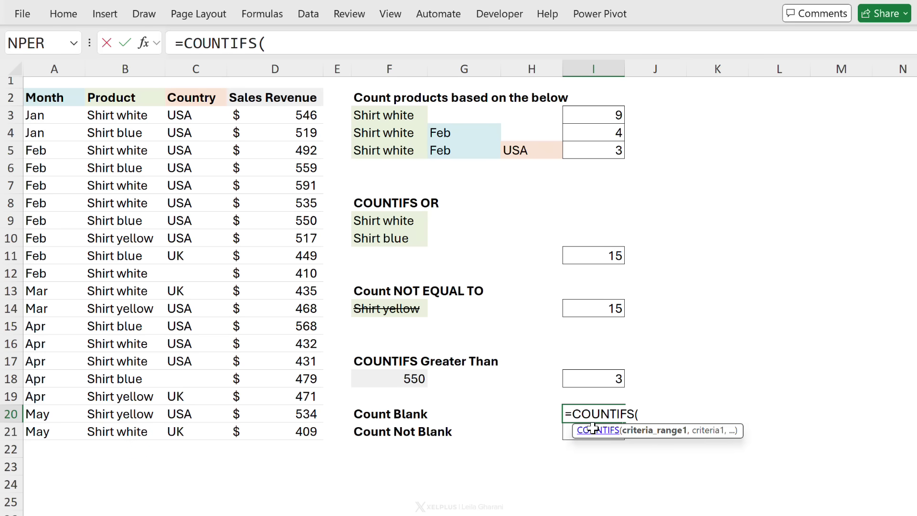
left_click_drag(190, 121, 178, 432)
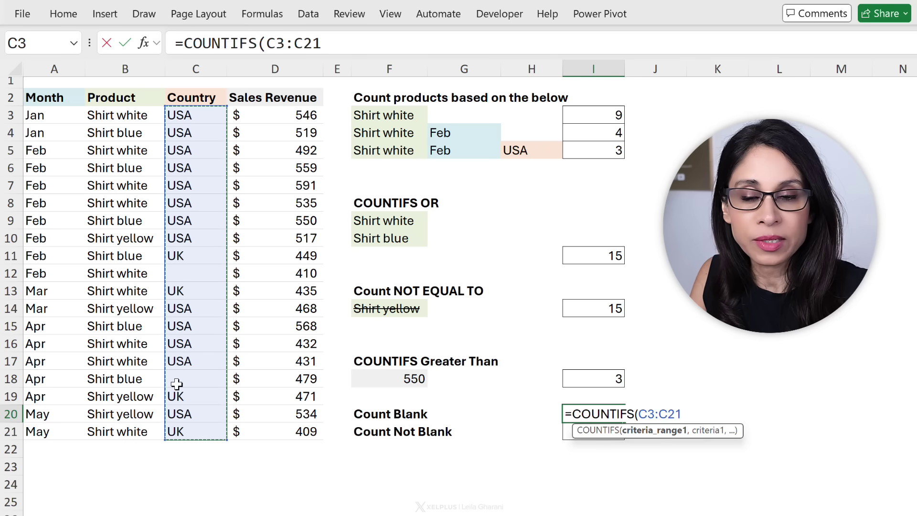
type(",")
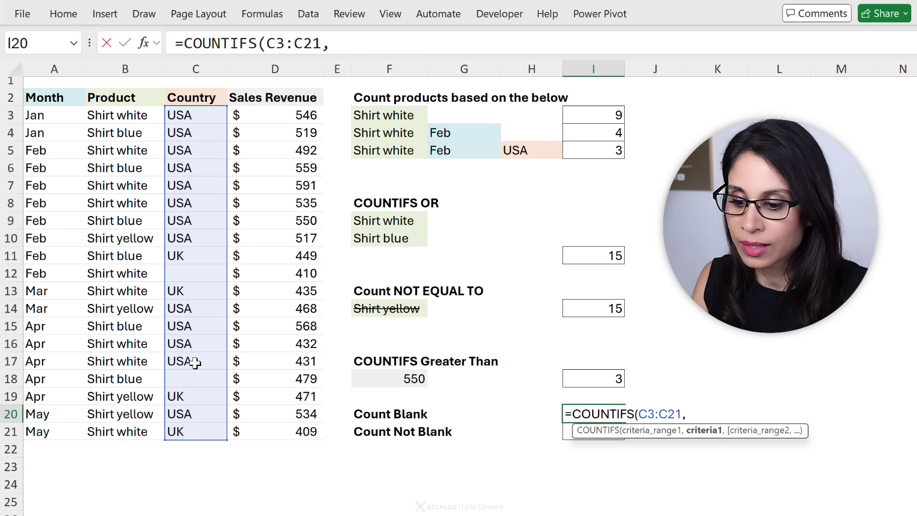
type("\"\"")
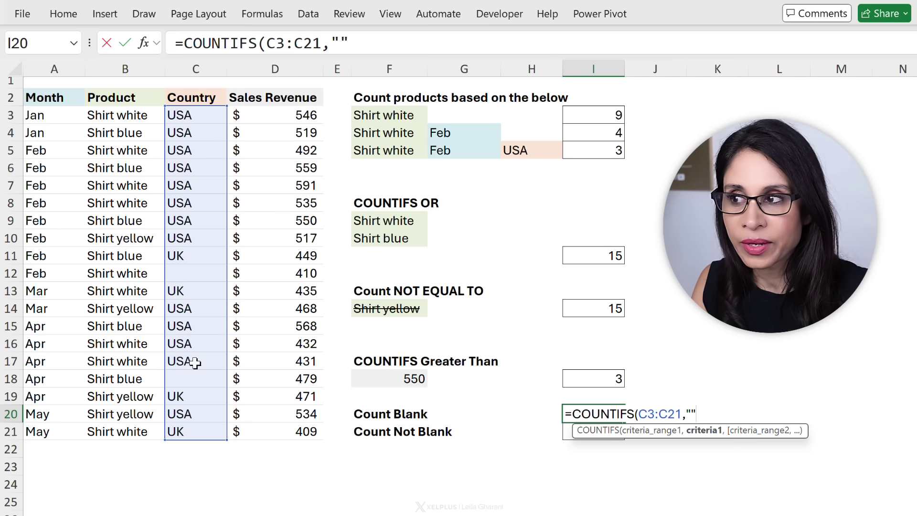
type(")")
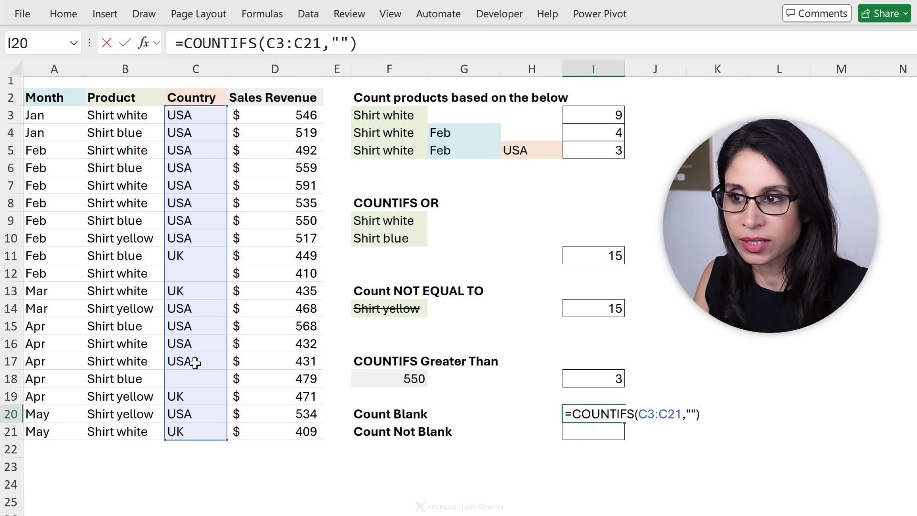
key("ctrl+Return")
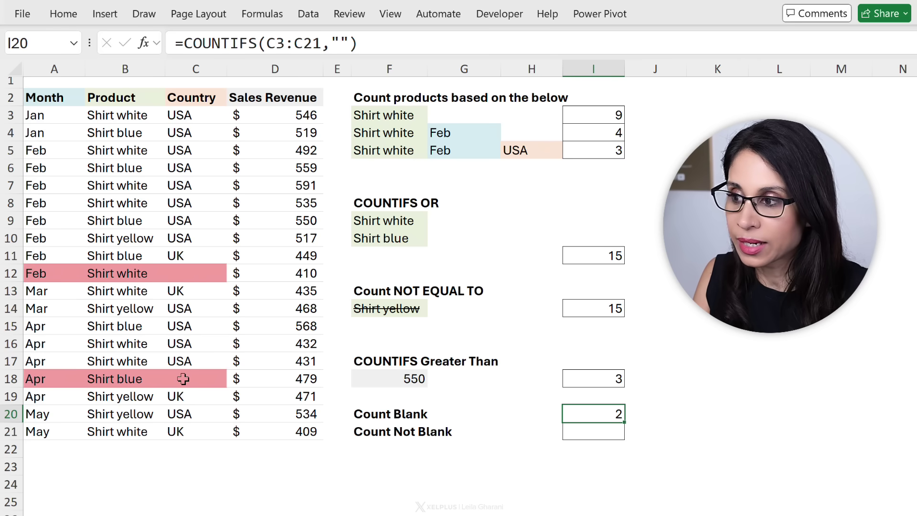
- Enter a COUNTIFS formula in I21 that counts non-blank countries, using range C3:C21 and criterion "<>"
left_click(606, 431)
type("=cou")
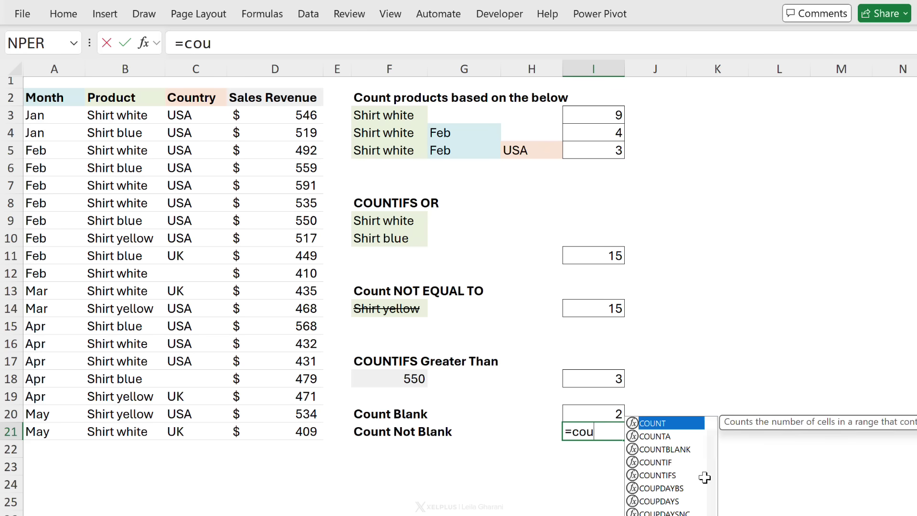
type("ntifs")
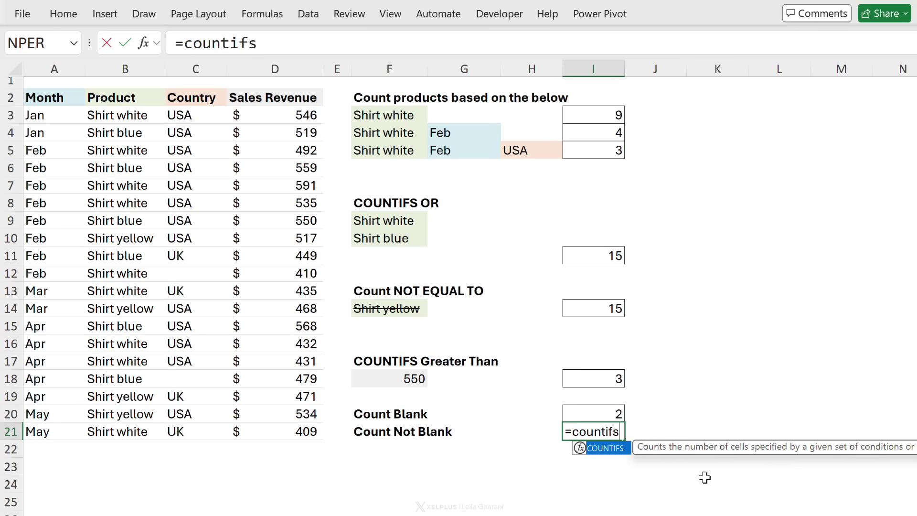
key("Tab")
left_click_drag(204, 118, 173, 433)
type(",\"<>")
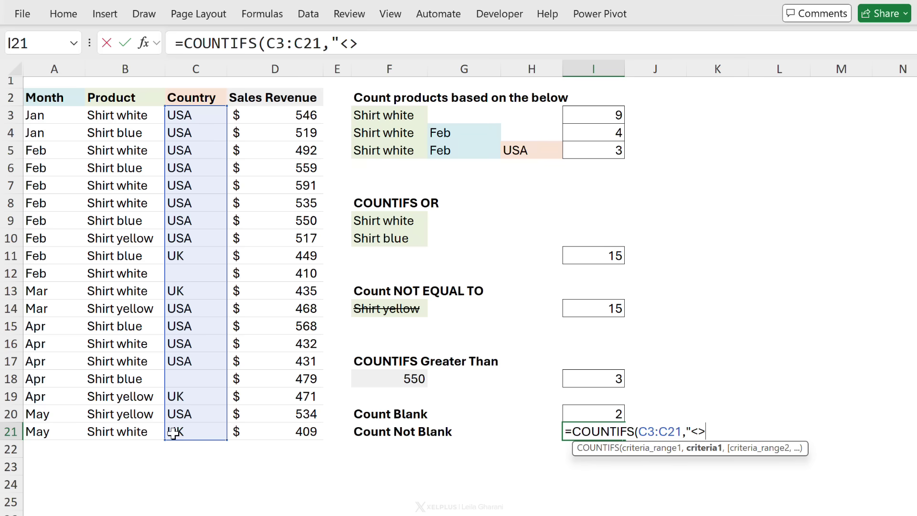
type("\")")
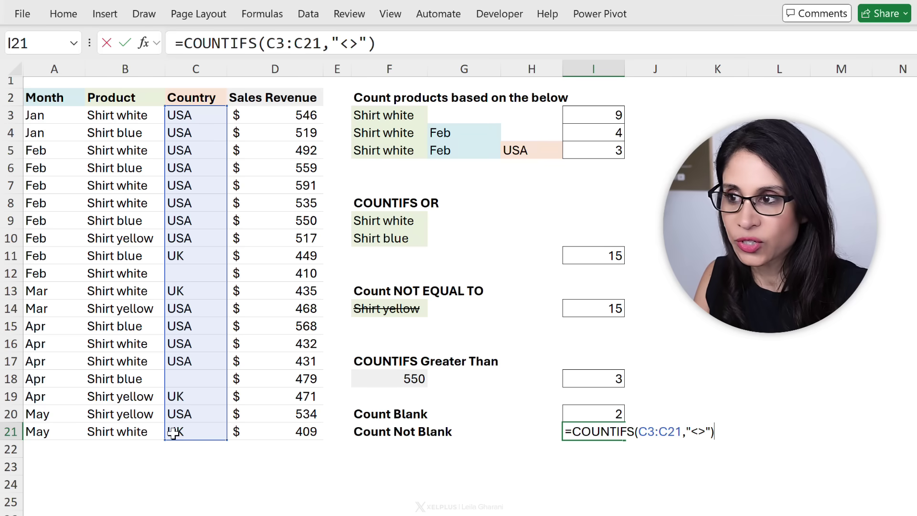
key("ctrl+Return")
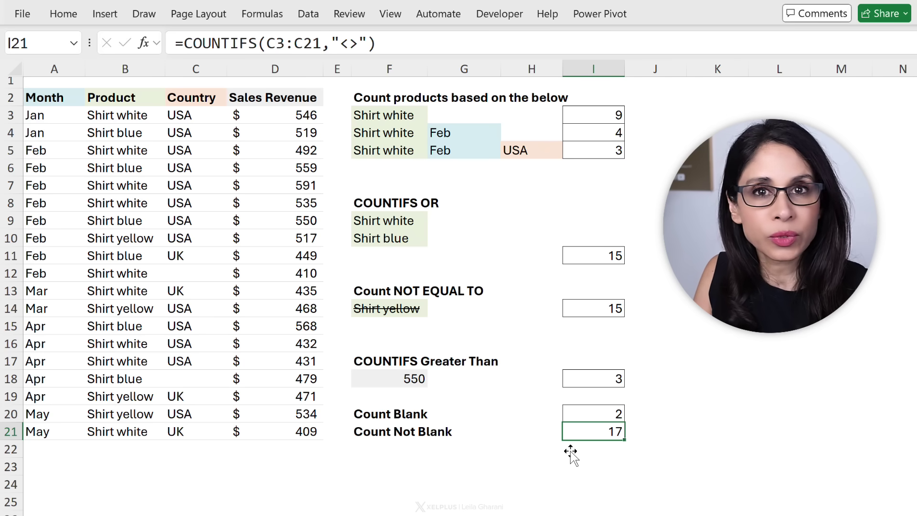
- Add a second condition to the I21 formula, with product range B3:B21 and criterion "shirt white", and complete it
left_click(370, 45)
type(",")
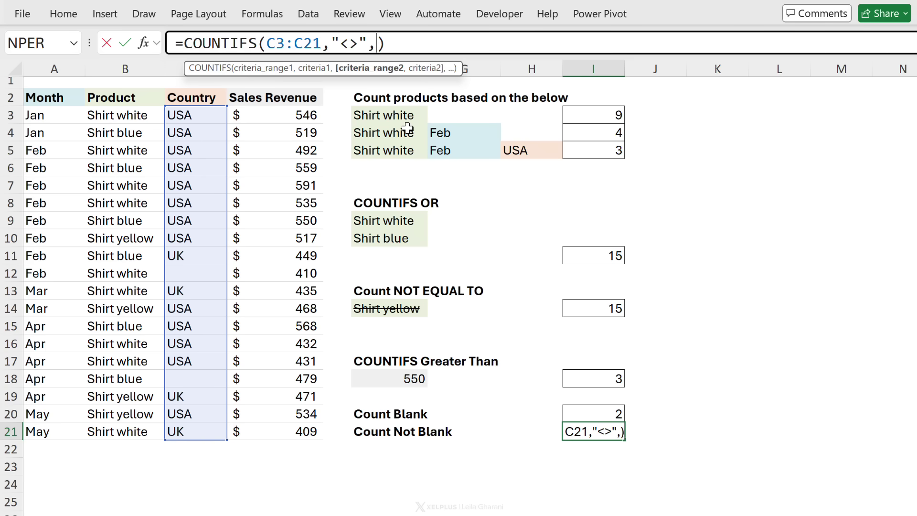
left_click_drag(117, 117, 130, 424)
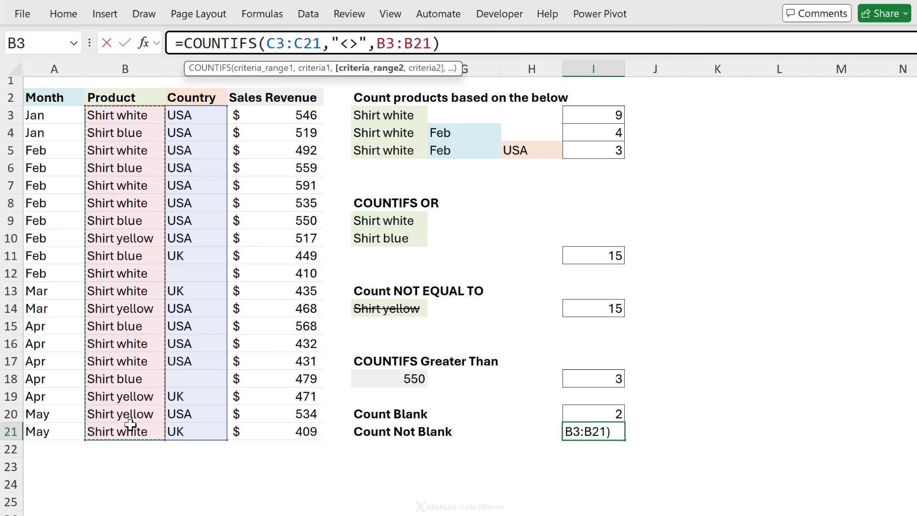
type(",\"shirt white\"")
key("ctrl+Return")
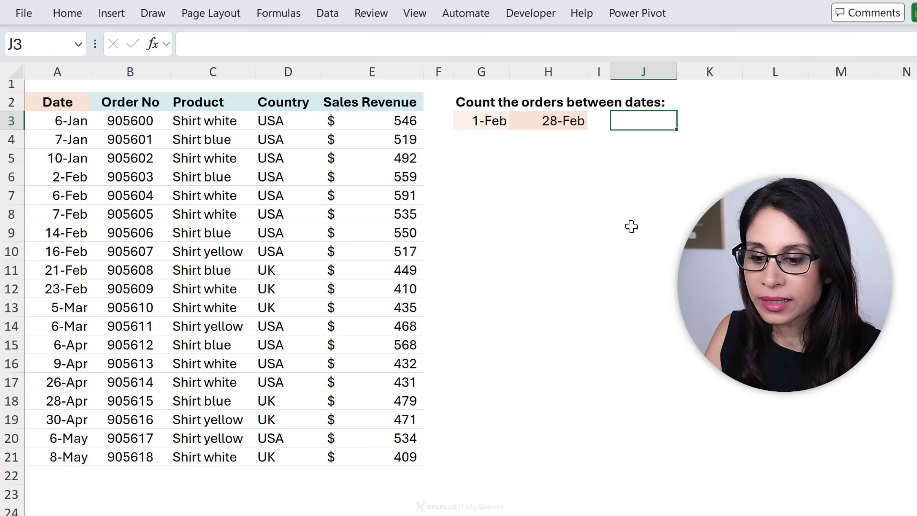
- Start a COUNTIFS formula in J3 with the date range A3:A21 and the start date G3 as criterion
type("=count")
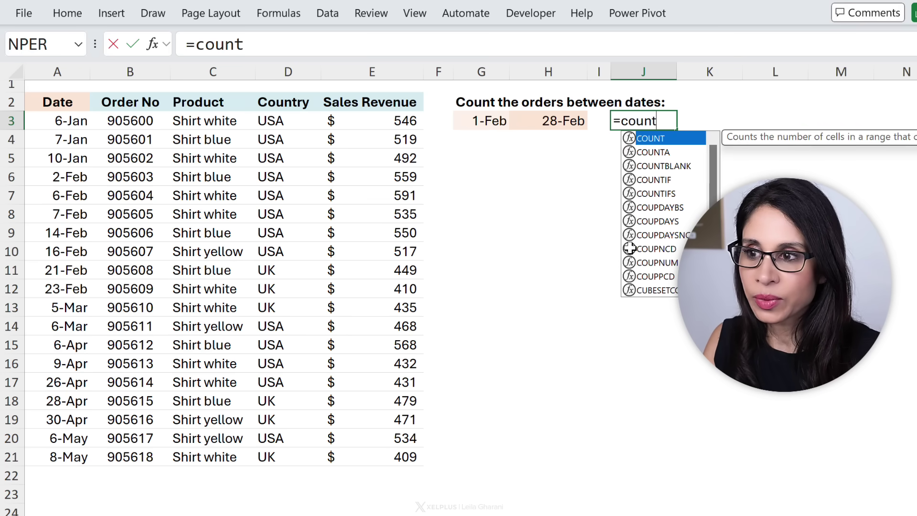
type("ifs")
key("Tab")
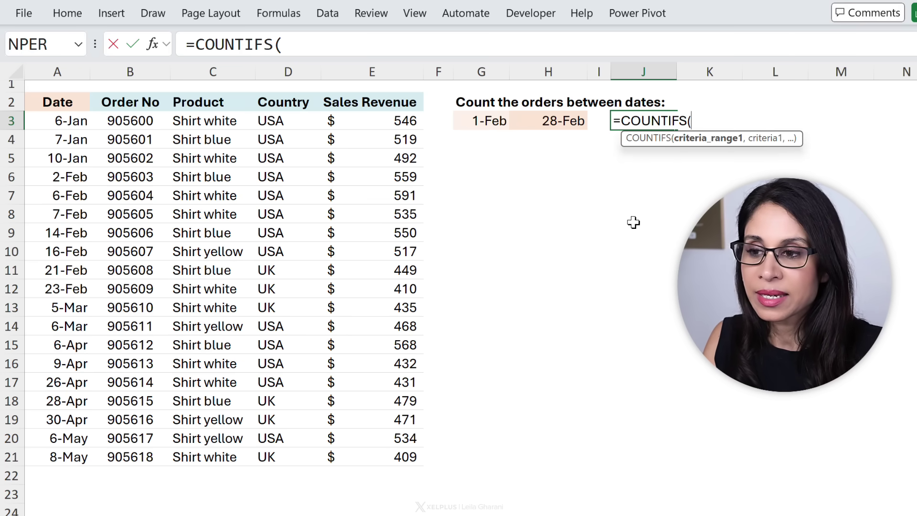
left_click_drag(72, 120, 61, 450)
type(",")
left_click(479, 122)
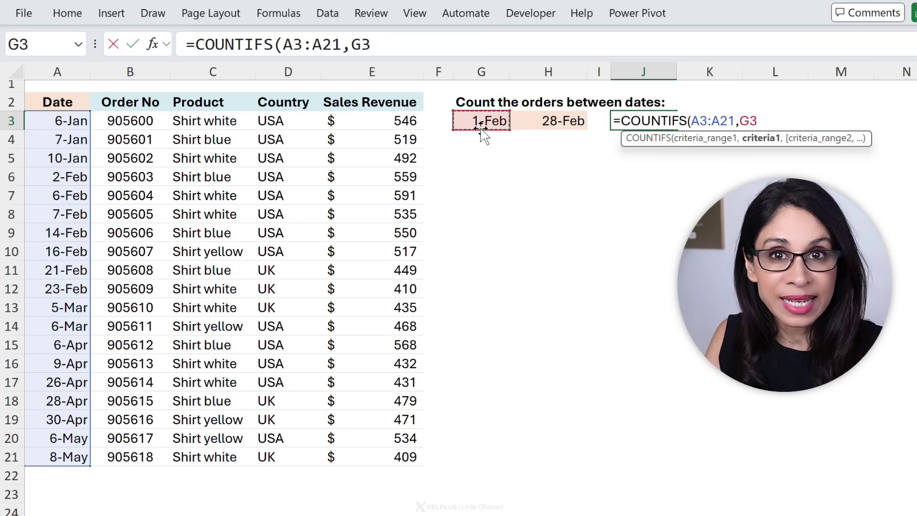
- Turn the J3 formula's start date criterion into a greater-than condition, ">"&G3
left_click(358, 45)
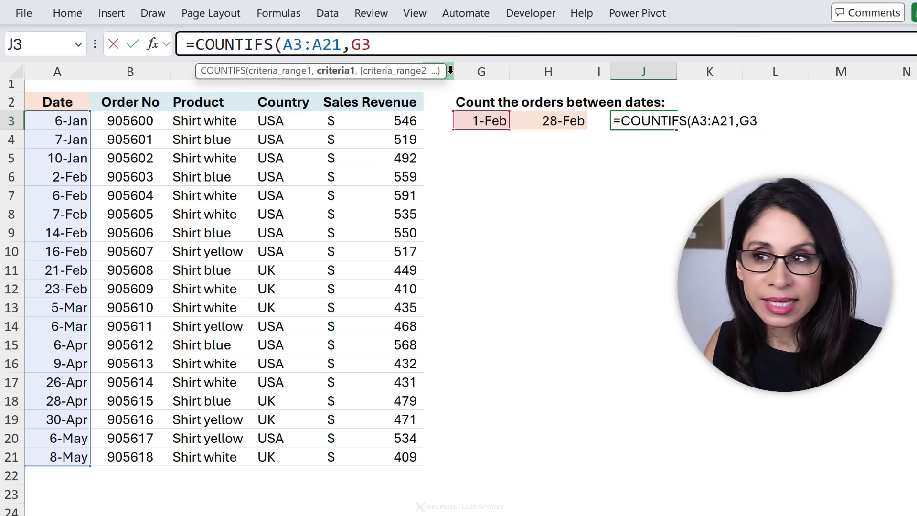
type("\">")
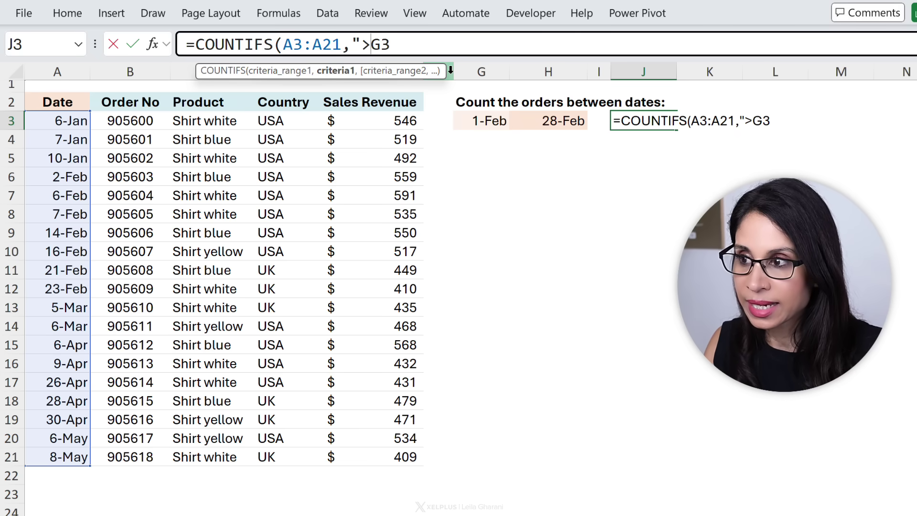
type("\"")
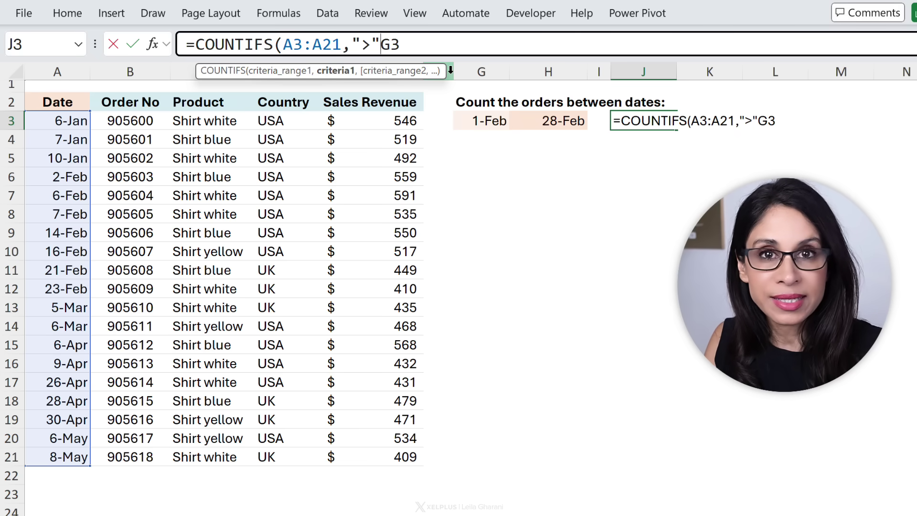
type("&")
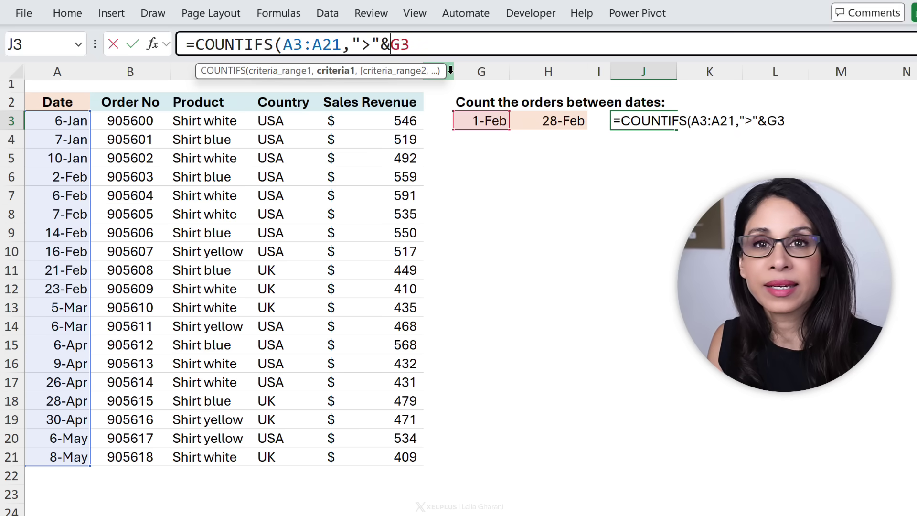
- Add a second condition to the J3 formula, with date range A3:A21 and criterion "<"&H3, and close the parenthesis
left_click(426, 40)
type(",")
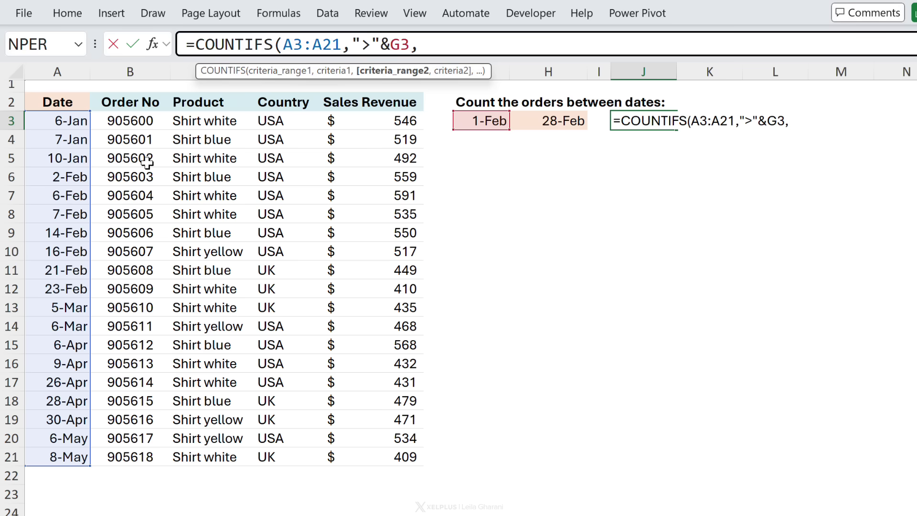
left_click_drag(61, 119, 52, 452)
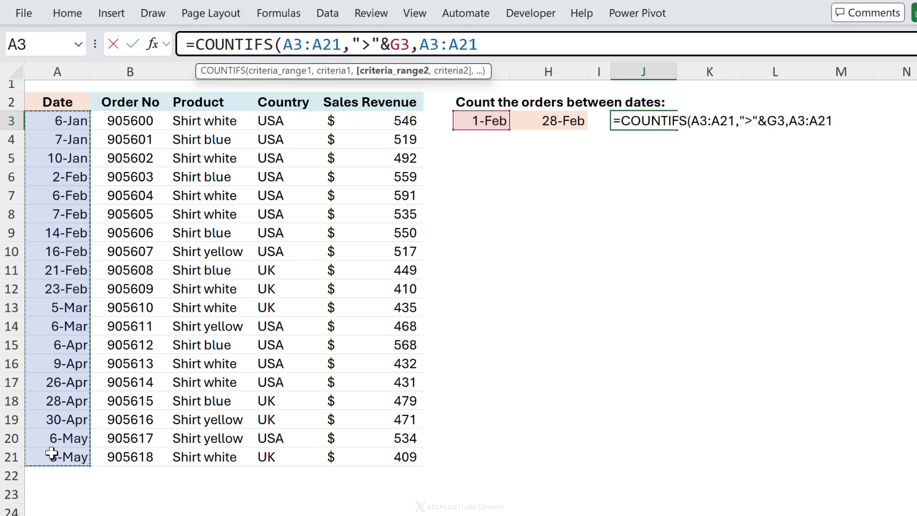
type(",\"<")
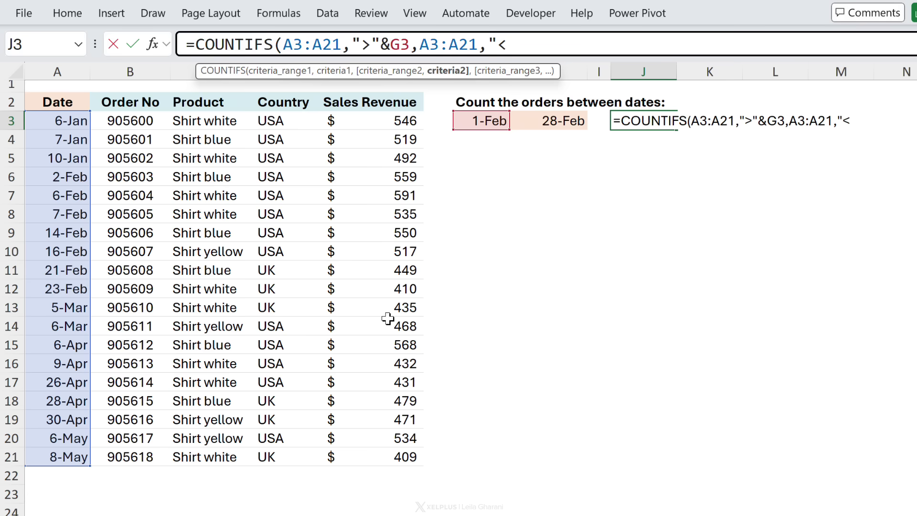
type("\"&")
left_click(562, 114)
type(")")
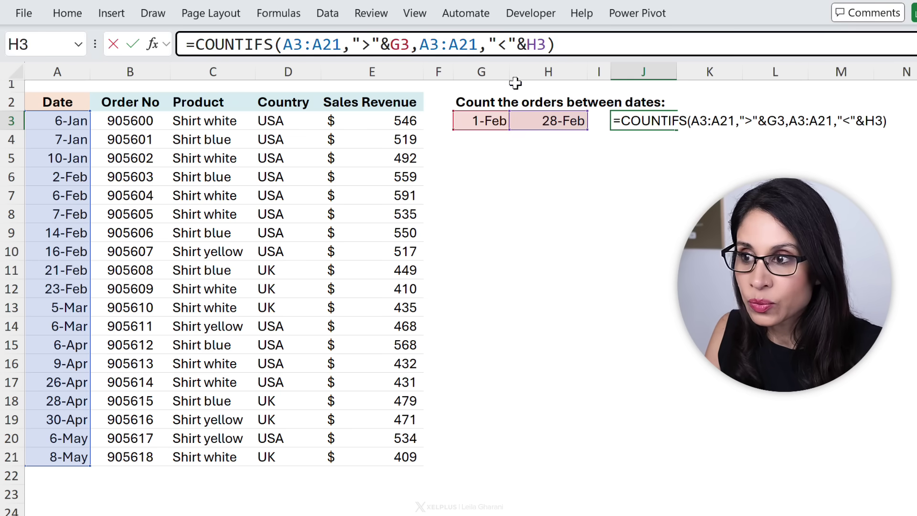
left_click(547, 47)
type("=")
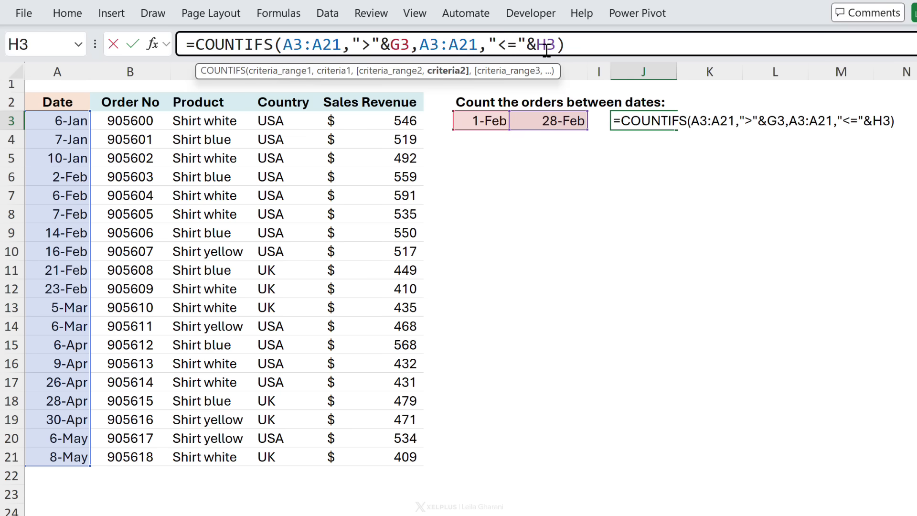
left_click(371, 47)
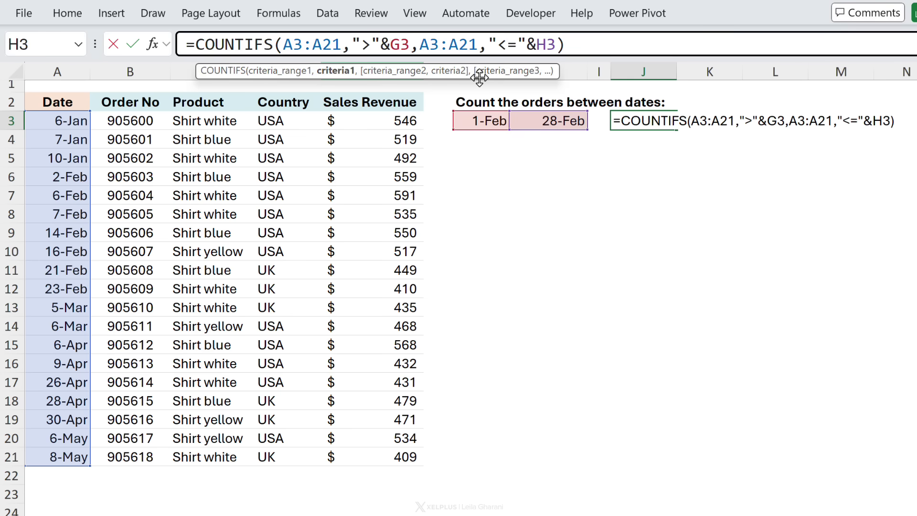
type("=")
key("BackSpace")
left_click(538, 46)
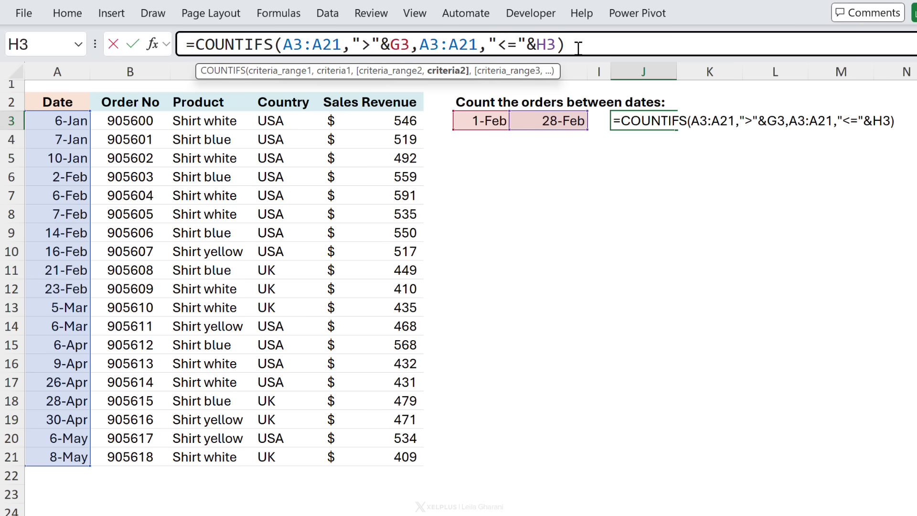
key("BackSpace")
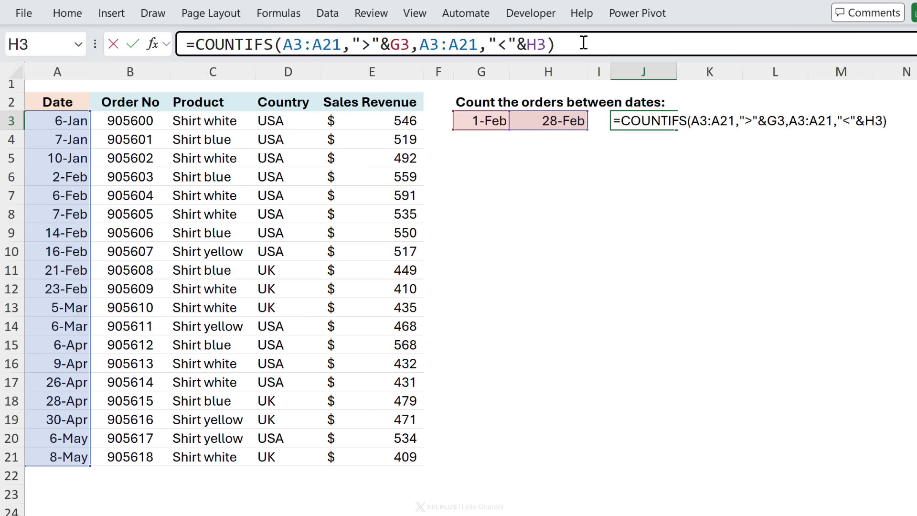
- Complete the COUNTIFS formula in J3 that counts orders between the dates in G3 and H3
key("ctrl+Return")
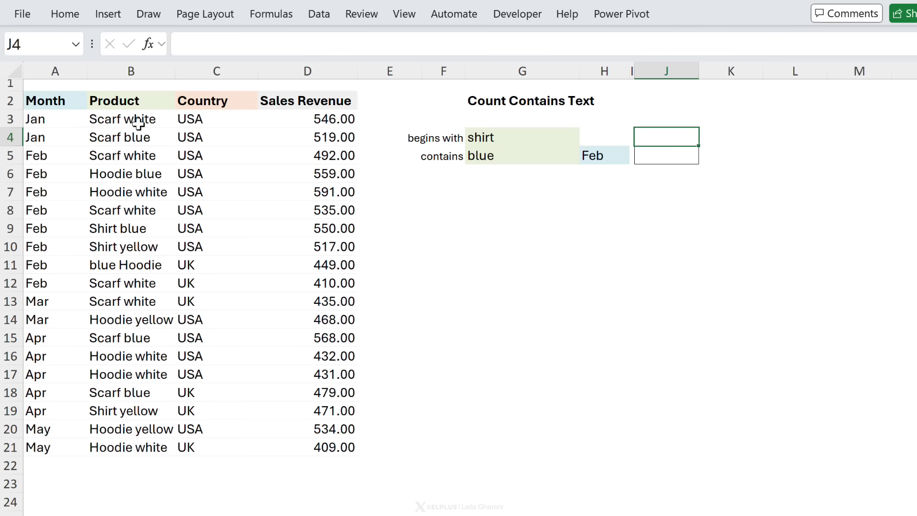
left_click_drag(138, 124, 129, 446)
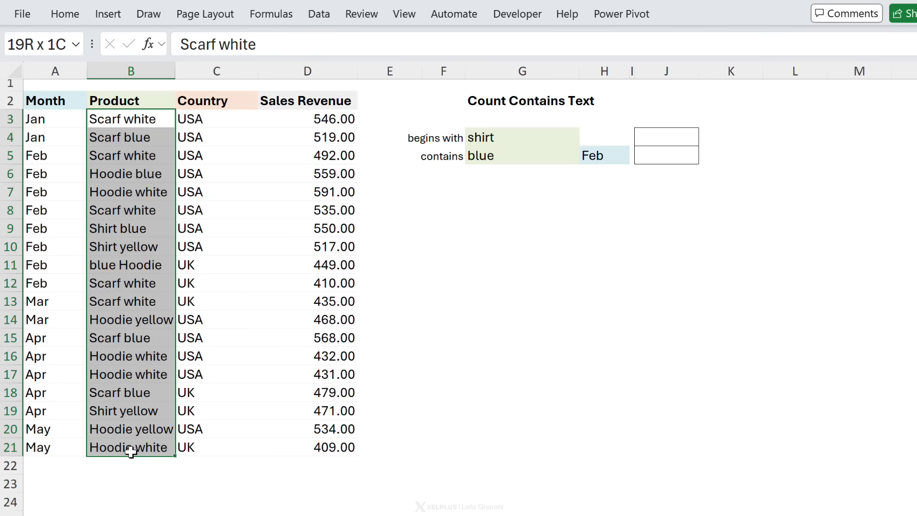
left_click(443, 142)
left_click(483, 138)
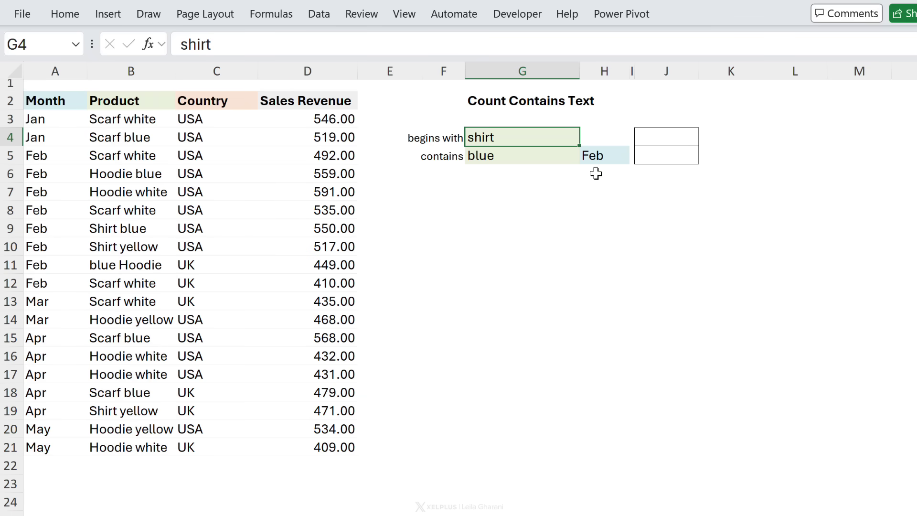
- Enter a COUNTIFS formula in J4 with the product range B3:B21 and criterion G4
left_click(663, 139)
type("=countifs")
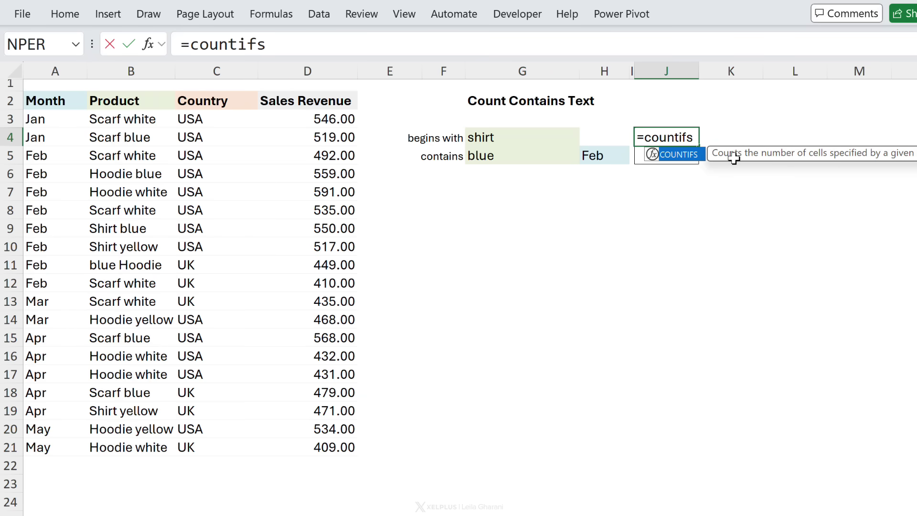
key("Tab")
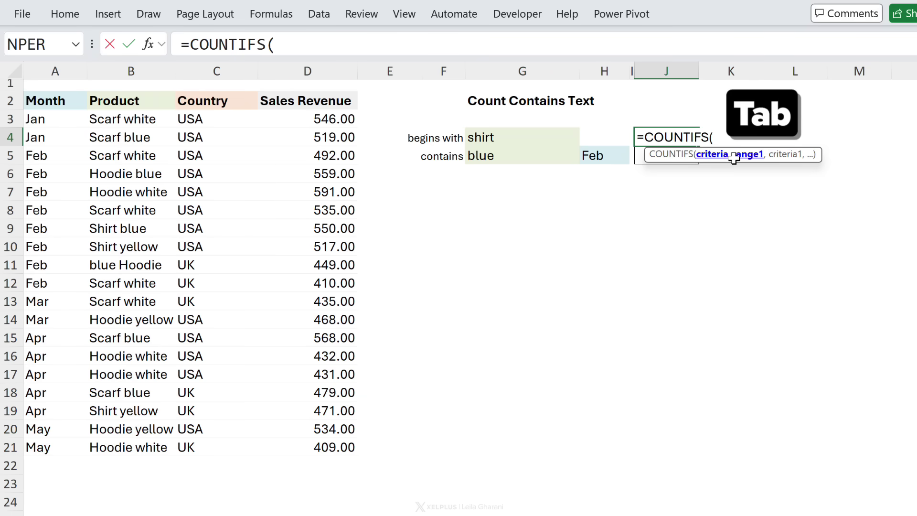
left_click_drag(95, 119, 102, 447)
type(",")
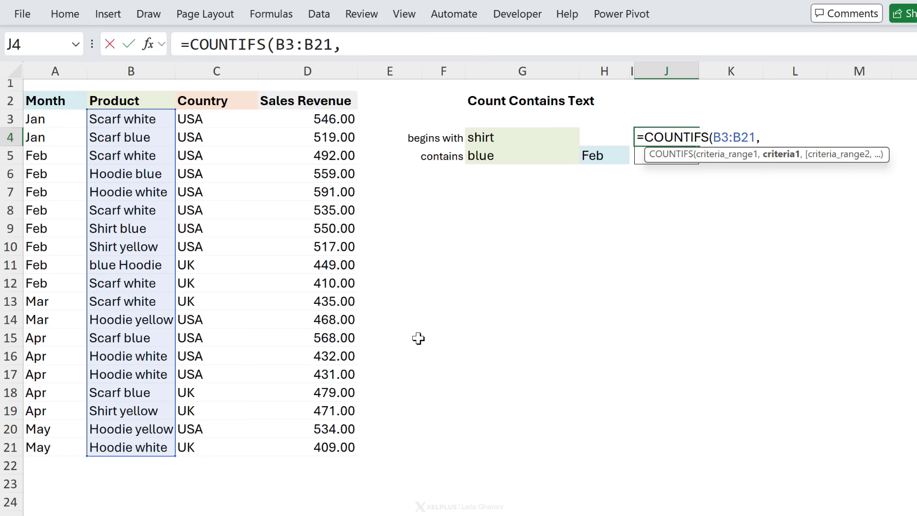
left_click(490, 137)
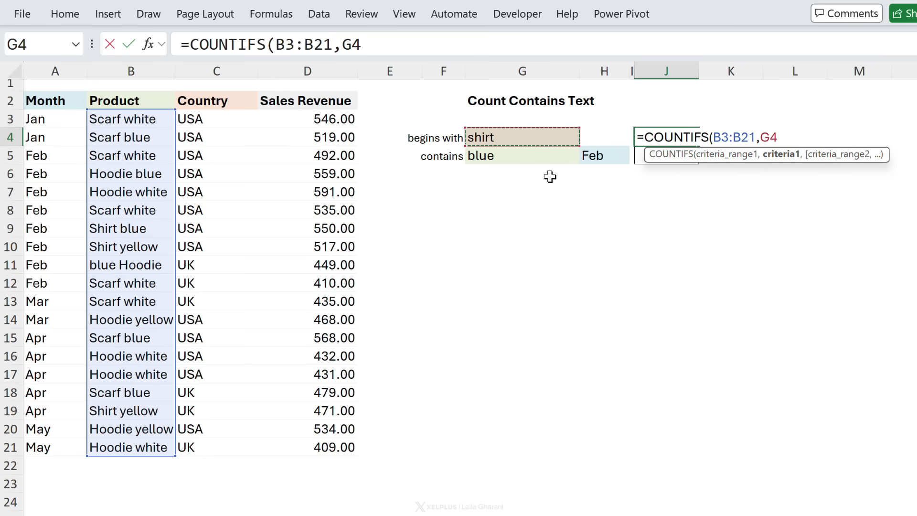
type(")")
key("ctrl+Return")
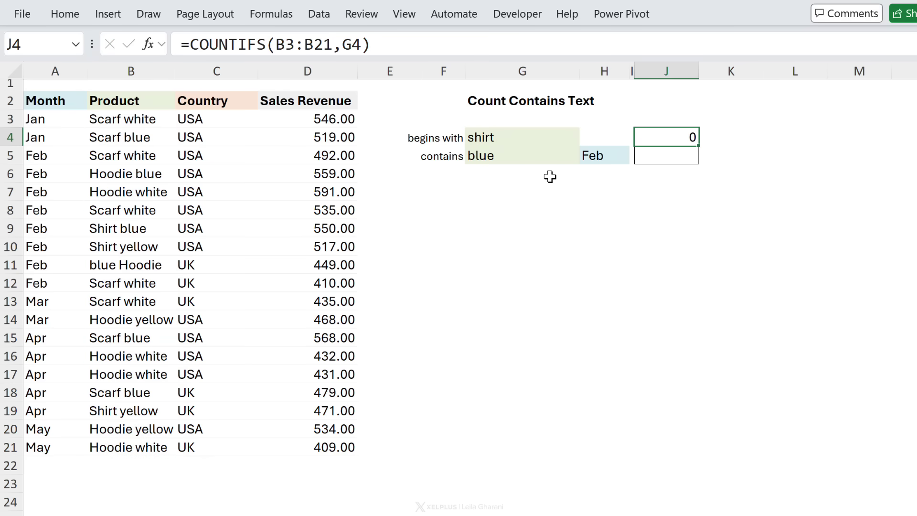
- Add an asterisk wildcard to the criterion in G4 so it reads "shirt*", and check the J4 formula
left_click(494, 138)
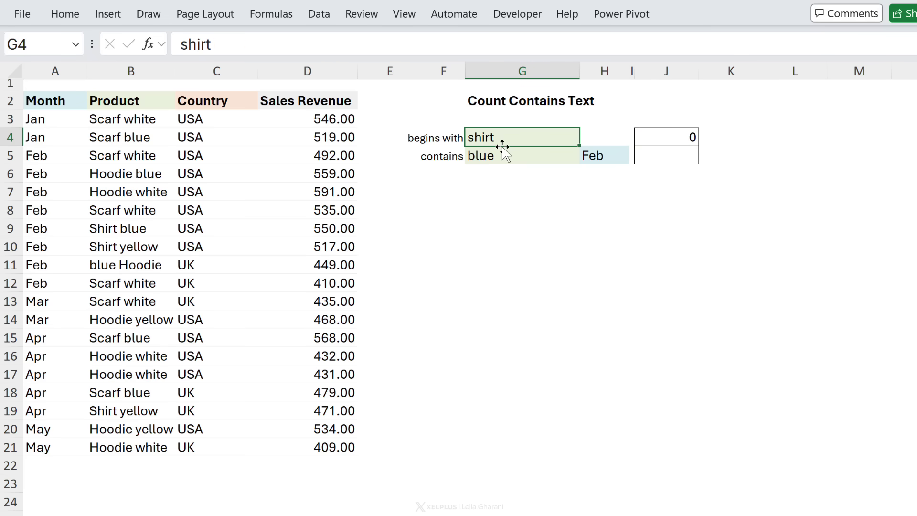
left_click(258, 44)
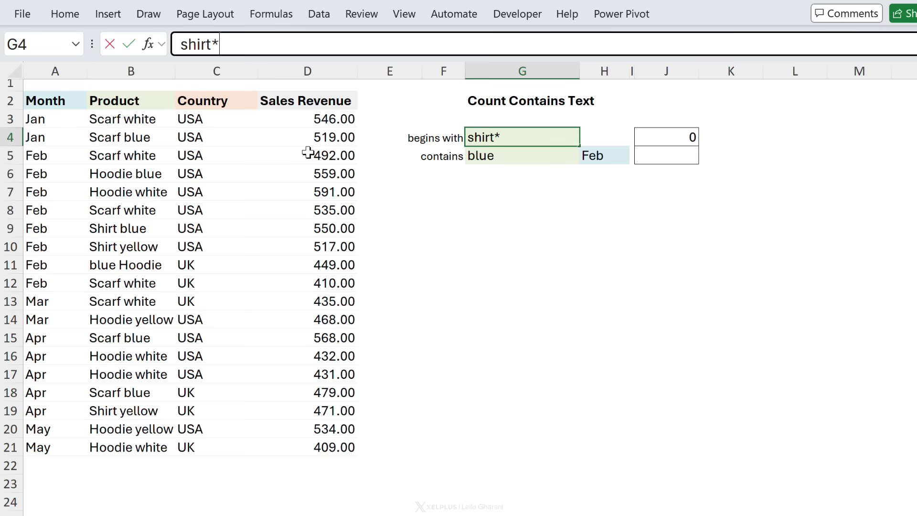
left_click_drag(223, 45, 211, 44)
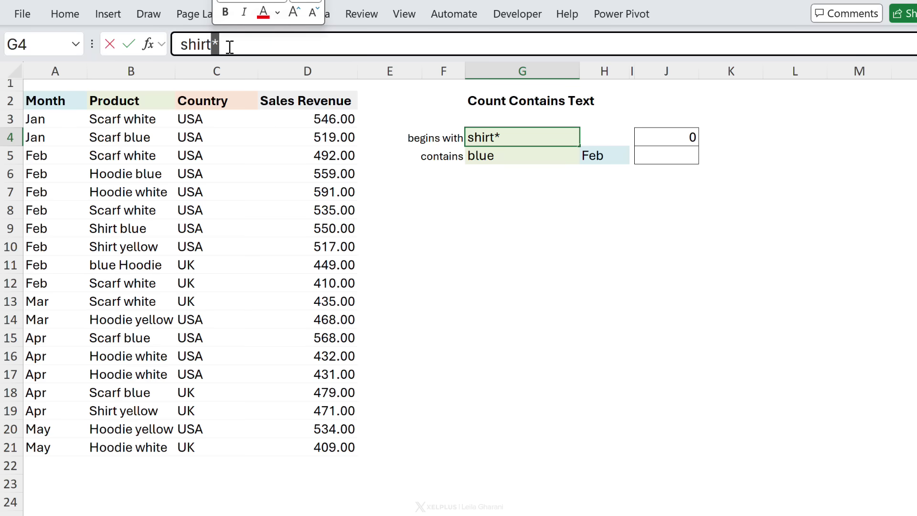
left_click(234, 44)
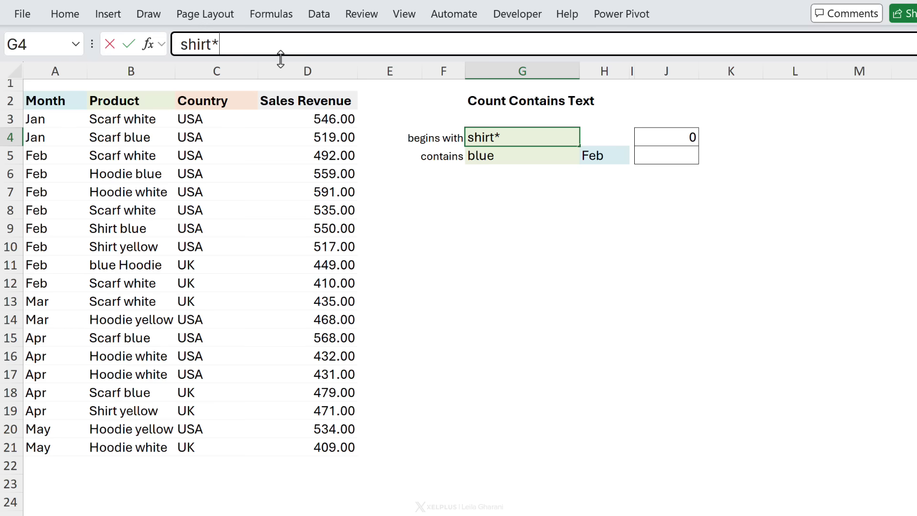
key("Return")
left_click(673, 133)
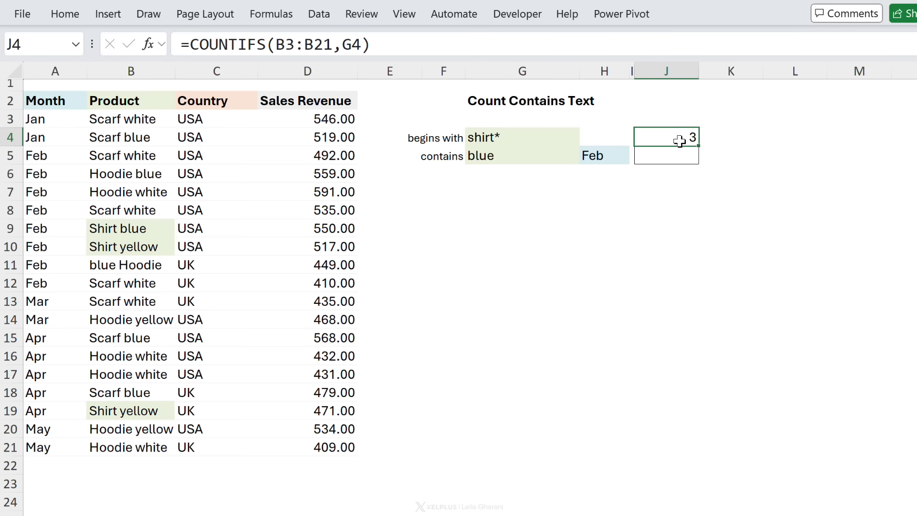
- Start a COUNTIFS formula in J5 with the product range B3:B21 and G5 as criterion
left_click(670, 158)
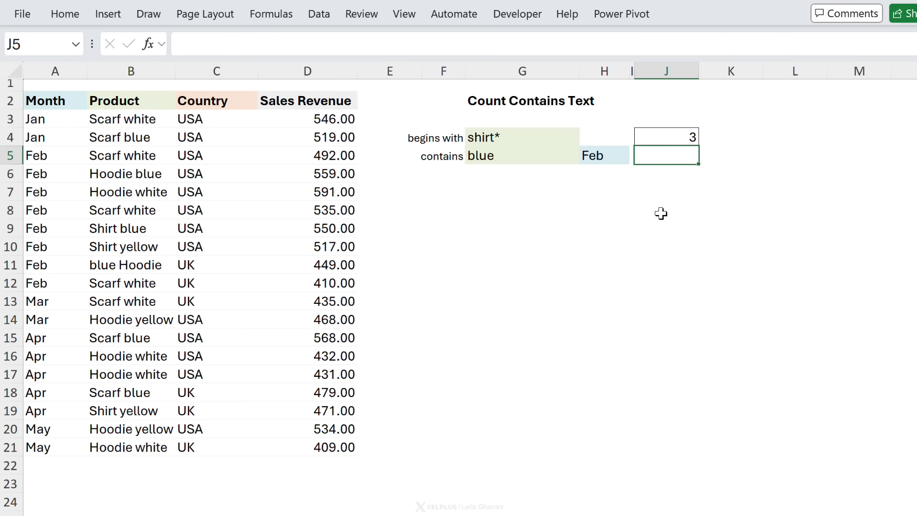
type("=countif")
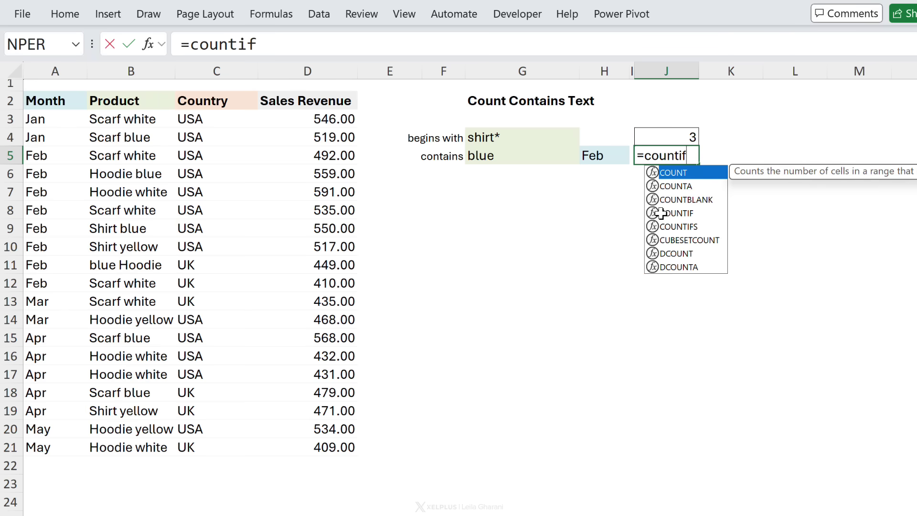
key("Down")
key("Tab")
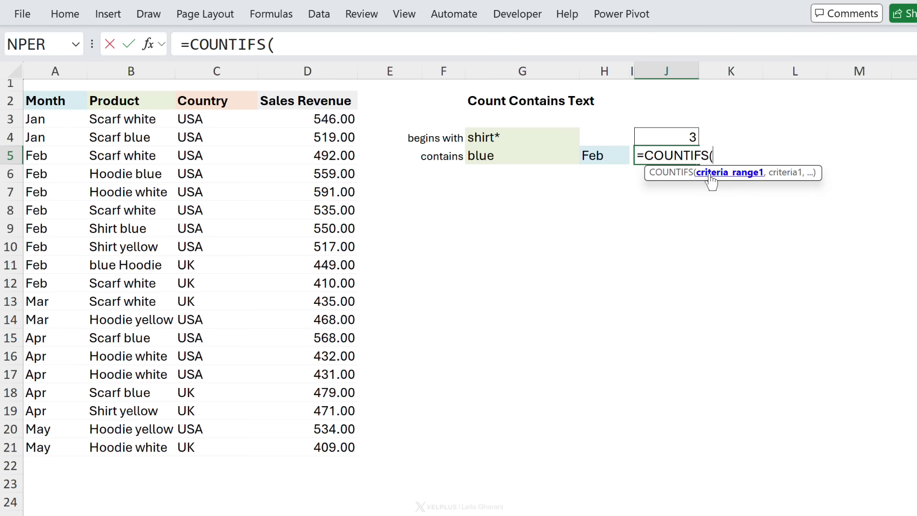
left_click_drag(127, 121, 122, 443)
type(",")
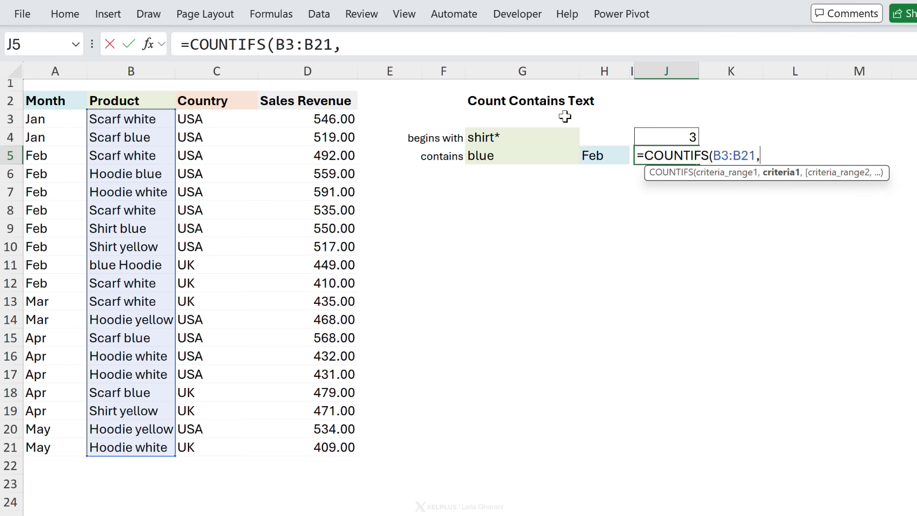
left_click(498, 157)
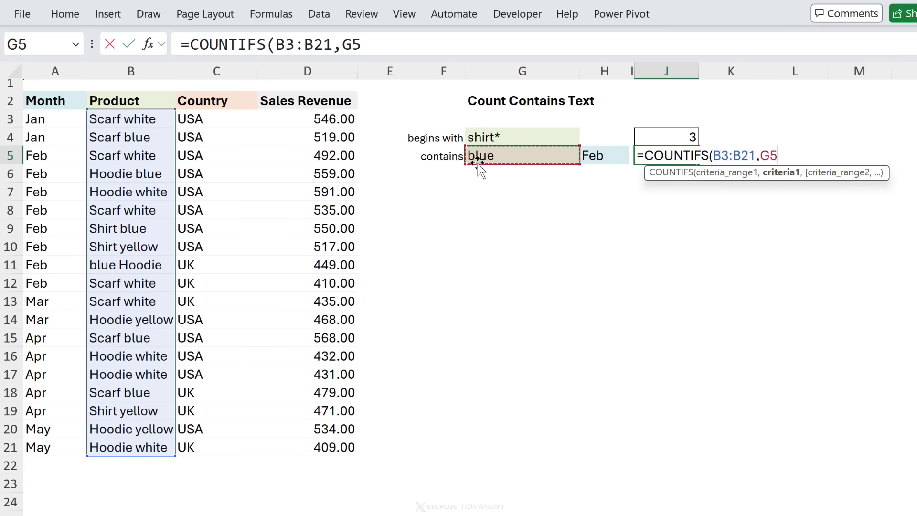
- Turn the J5 formula's G5 criterion into a contains condition with wildcards on both sides, "*"&G5&"*"
left_click(341, 46)
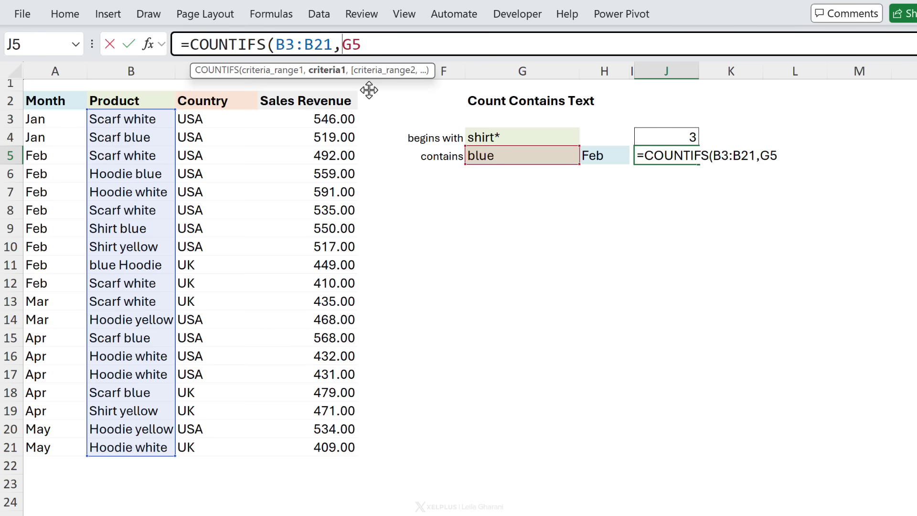
type("\"")
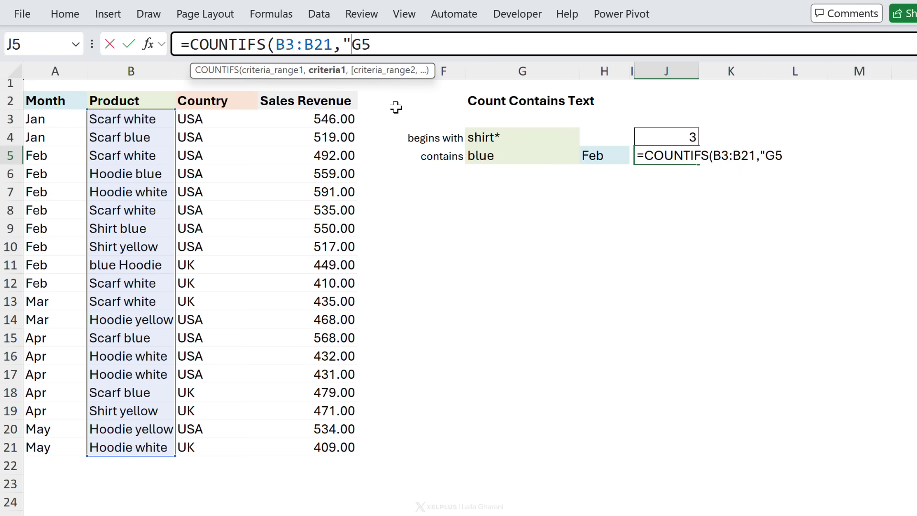
type("*\"")
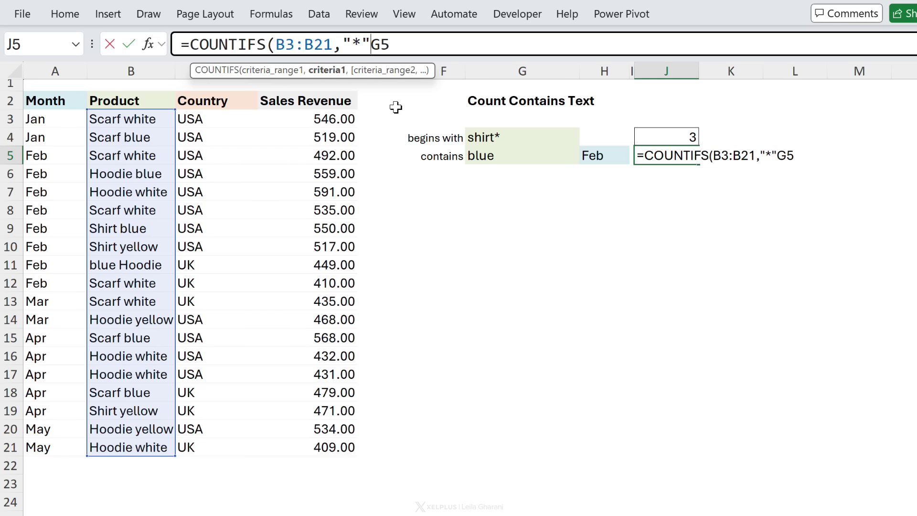
type("&G5")
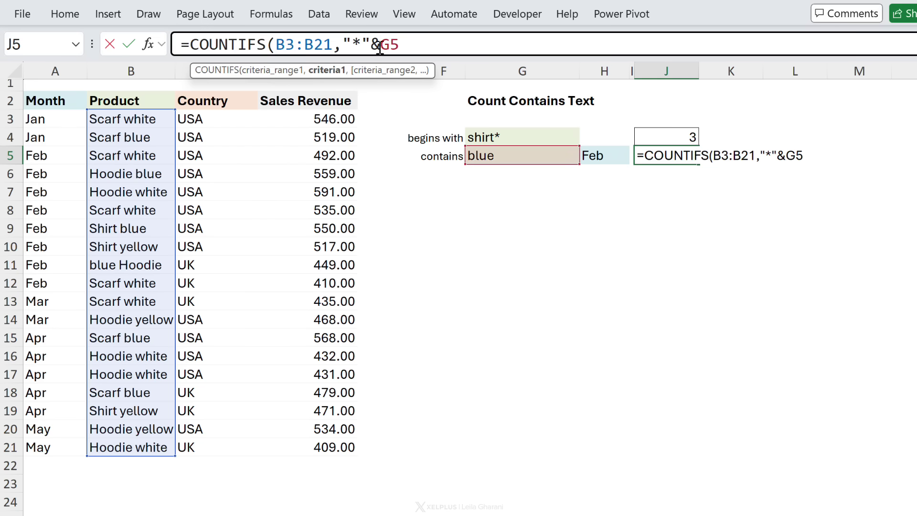
type("&\"*\"")
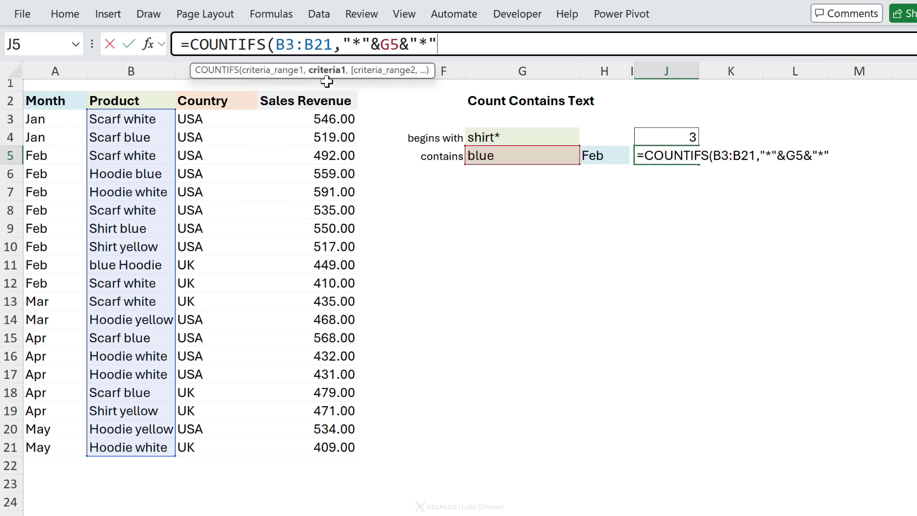
- Add the month range A3:A21 as the second criteria range of the J5 formula
type(",")
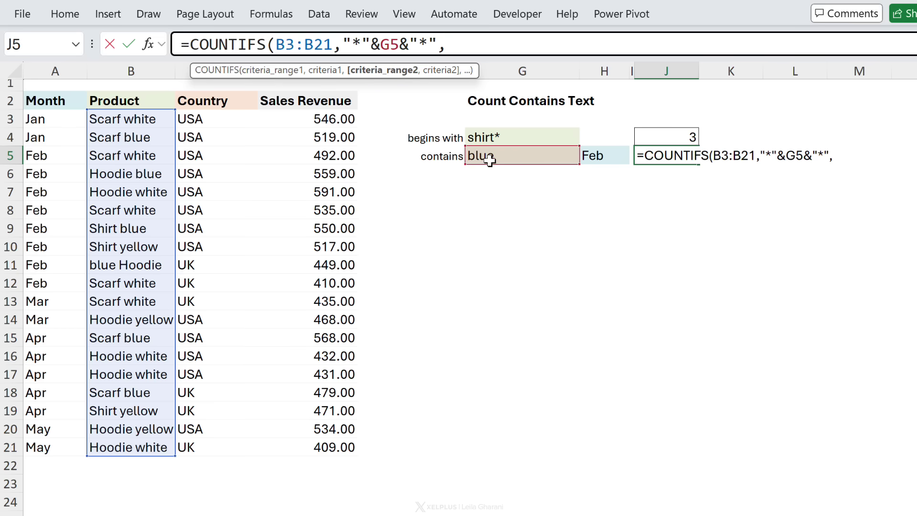
left_click_drag(50, 119, 66, 448)
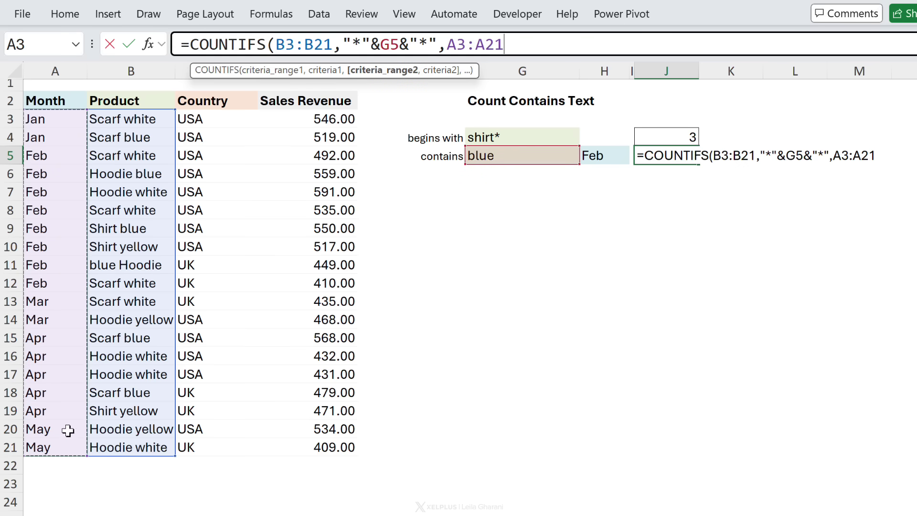
type(",")
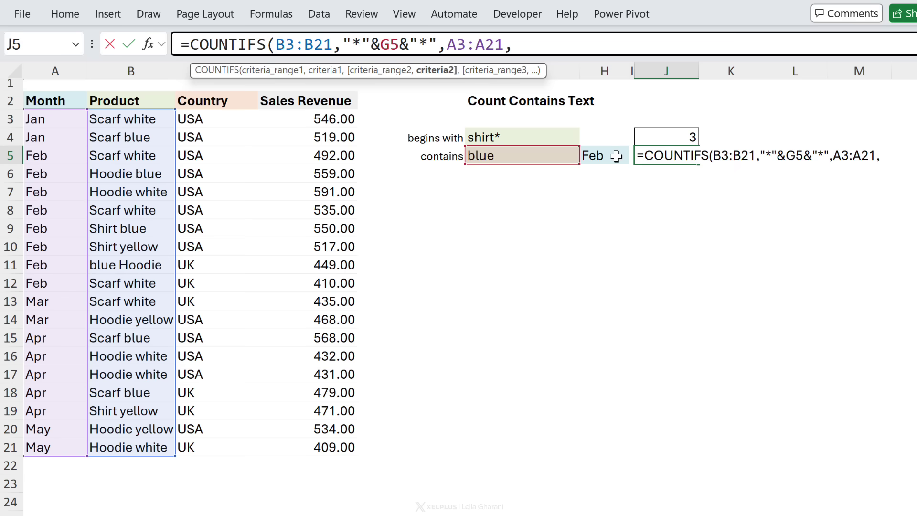